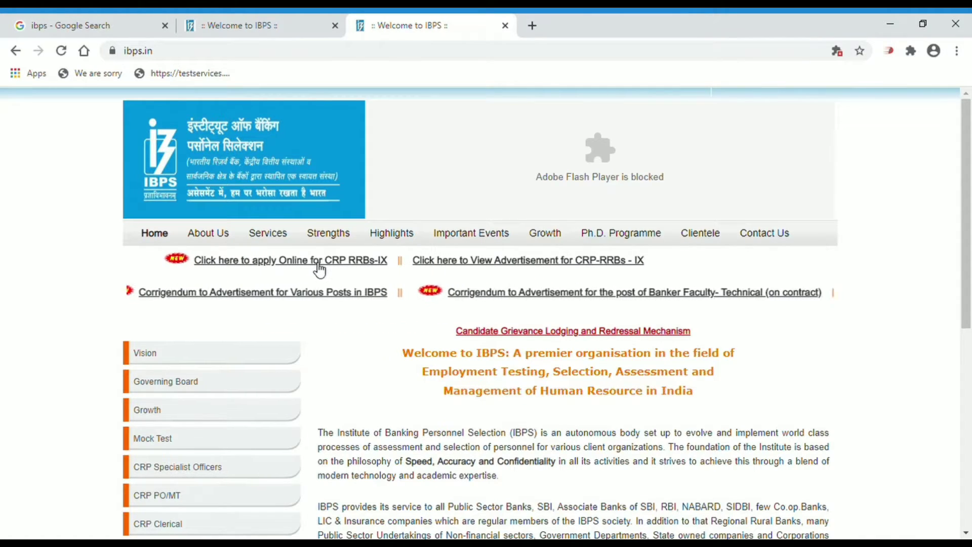
# Open the 'apply Online for CRP RRBs-IX' page from ibps.in
pyautogui.click(319, 264)
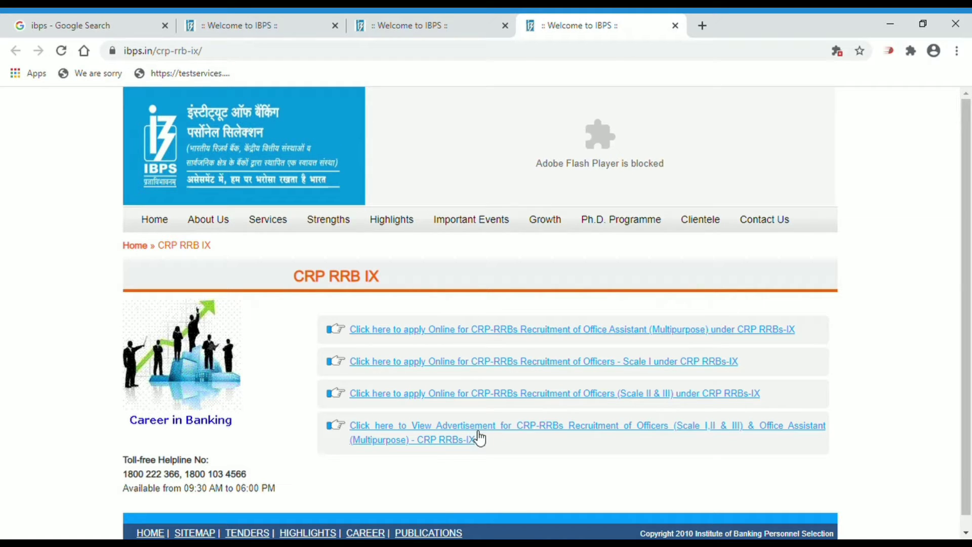
# Start a new Office Assistant (Multipurpose) registration and read the Important Points notice to the end
pyautogui.click(455, 335)
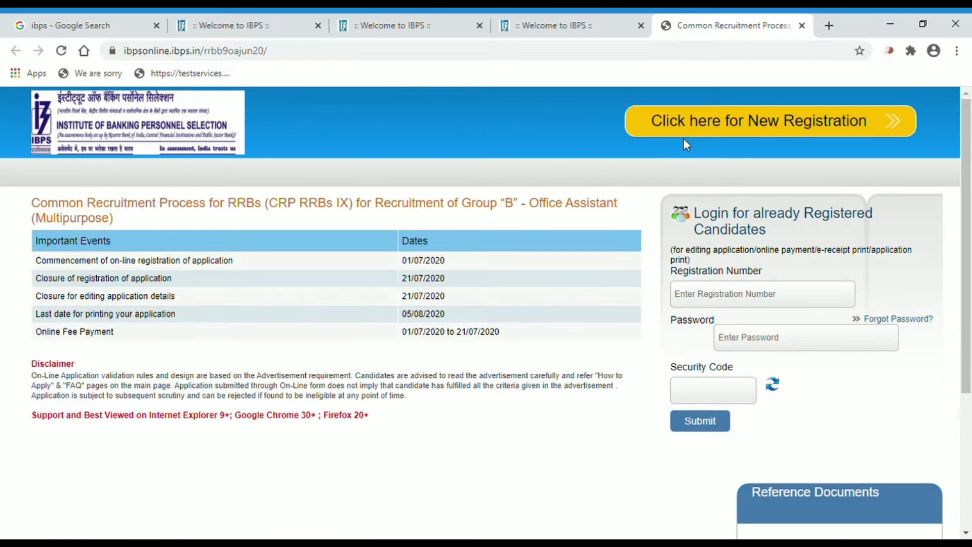
pyautogui.click(715, 131)
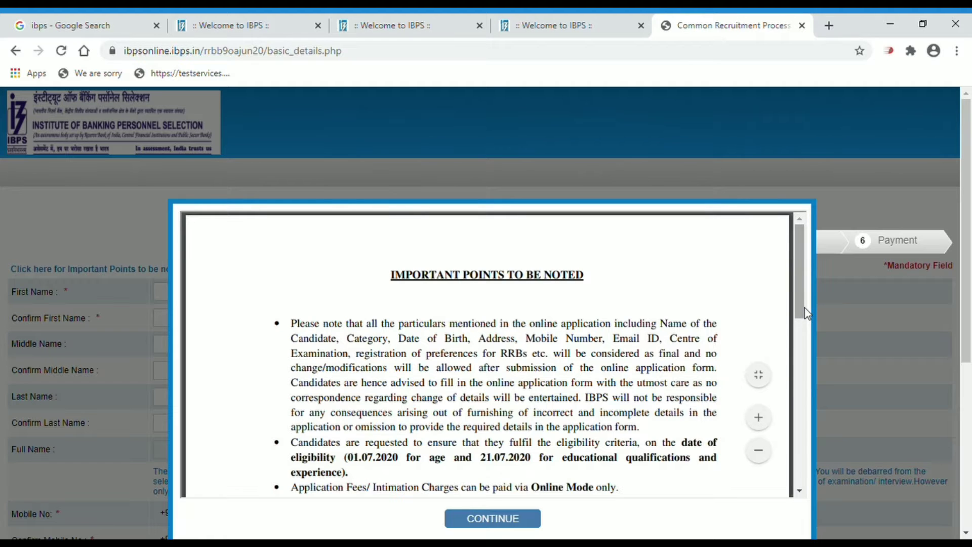
pyautogui.moveTo(806, 314); pyautogui.dragTo(799, 486)
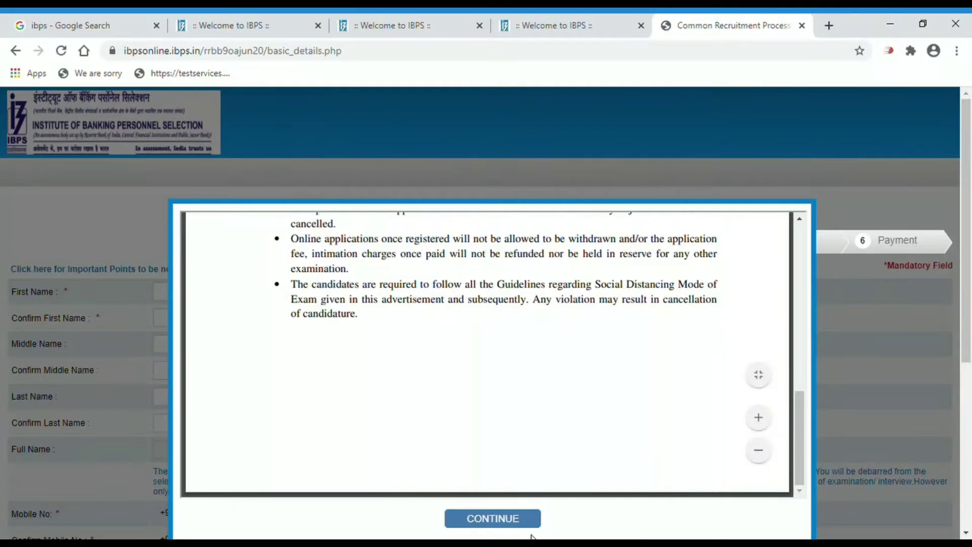
# Dismiss the notice, then enter and confirm the candidate's first name and last name
pyautogui.click(500, 523)
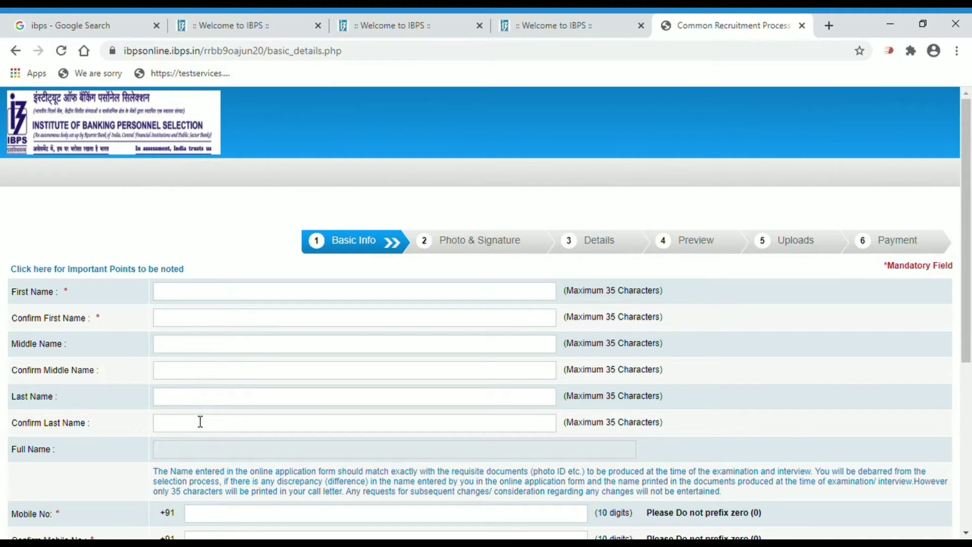
pyautogui.click(171, 300)
pyautogui.write('BHABANI')
pyautogui.press('Tab')
pyautogui.write('BH')
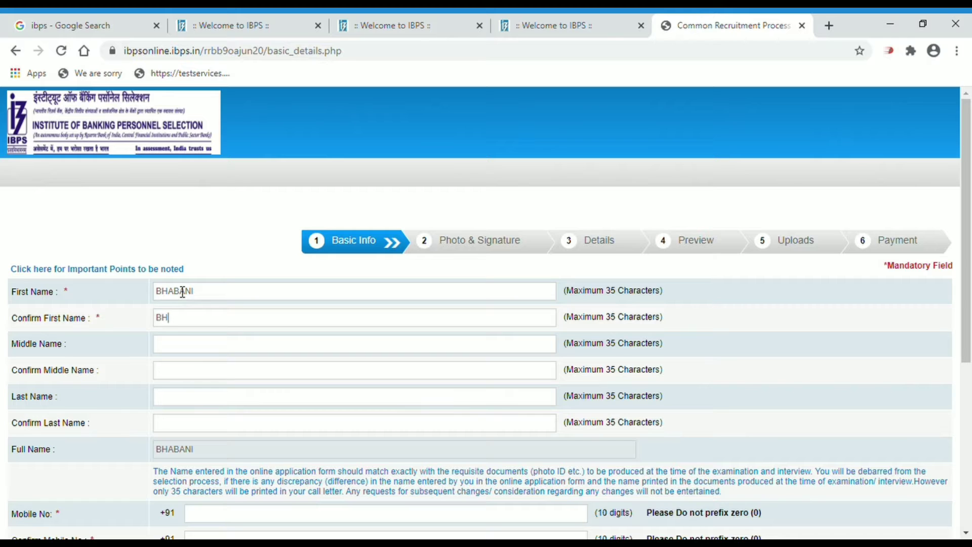
pyautogui.write('ABANI')
pyautogui.press('Tab')
pyautogui.press('Tab')
pyautogui.press('Tab')
pyautogui.write('TECHNICAL')
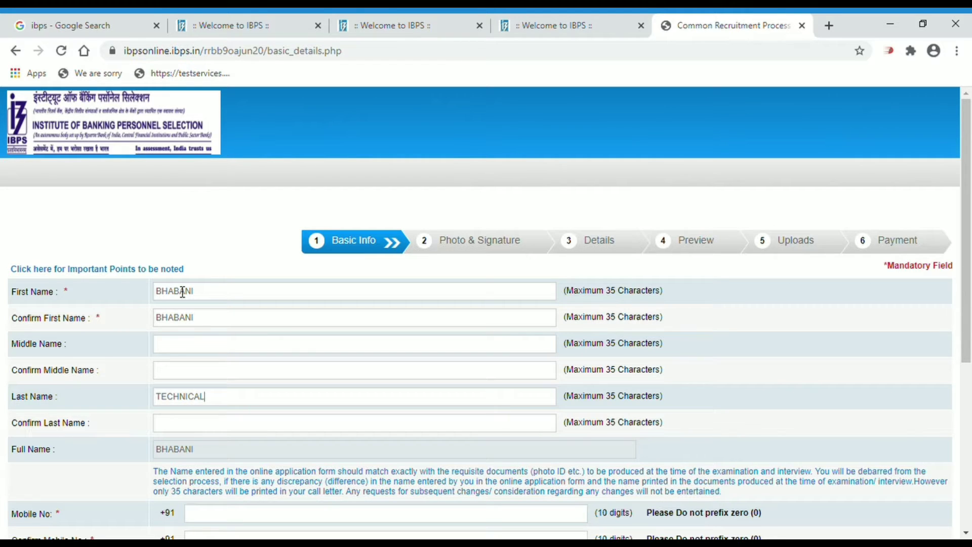
pyautogui.press('Tab')
pyautogui.write('TECHNI')
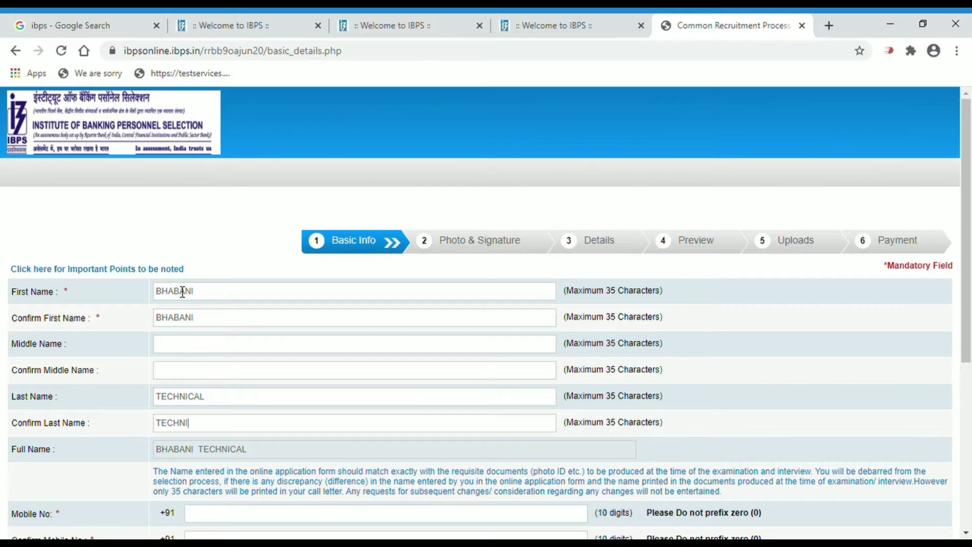
pyautogui.write('CAL')
# Fill in the mobile number, gmail.com e-mail and the security code, then Save & Next
pyautogui.scroll(-5, 966, 535)
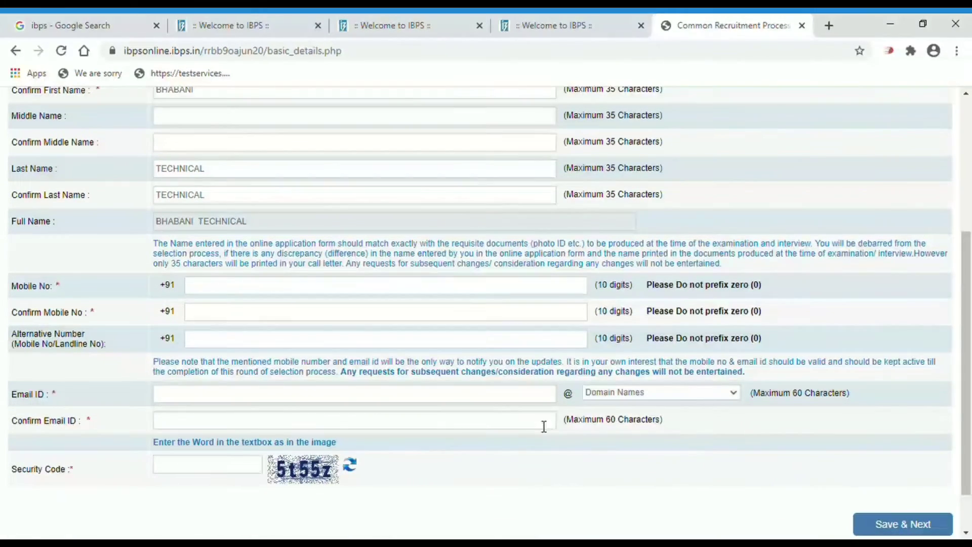
pyautogui.click(286, 290)
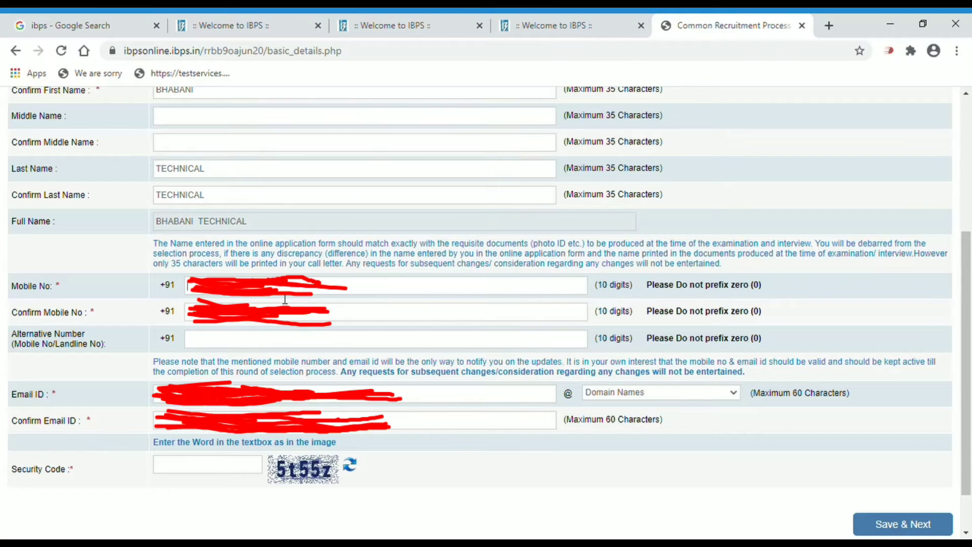
pyautogui.write('9')
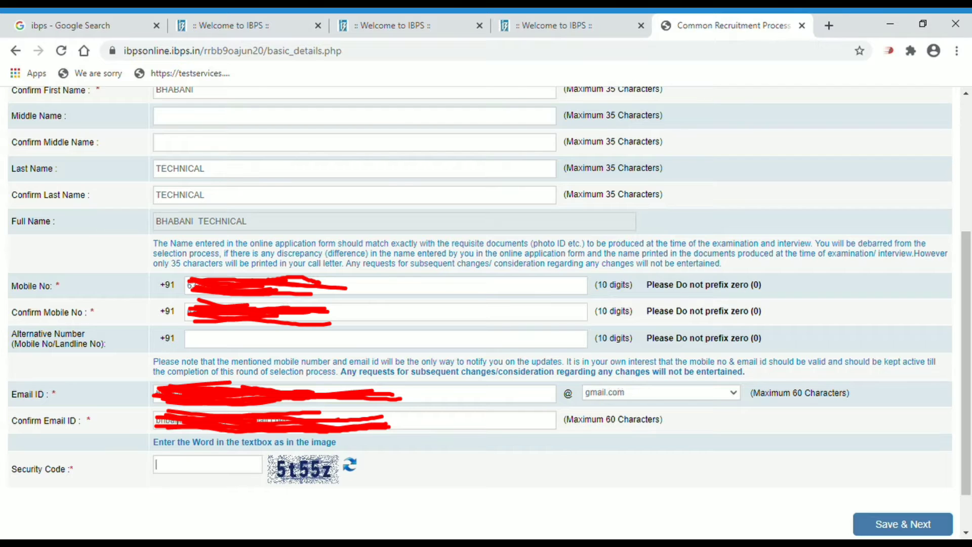
pyautogui.press('Tab')
pyautogui.write('5t55z')
pyautogui.click(930, 529)
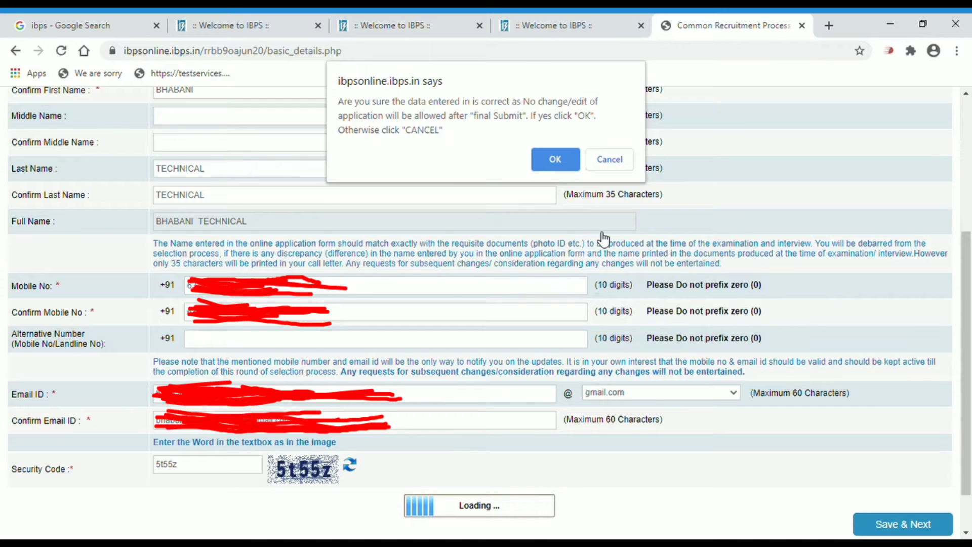
# Confirm the saved details and attach photo.jpg as the scanned photograph
pyautogui.click(549, 154)
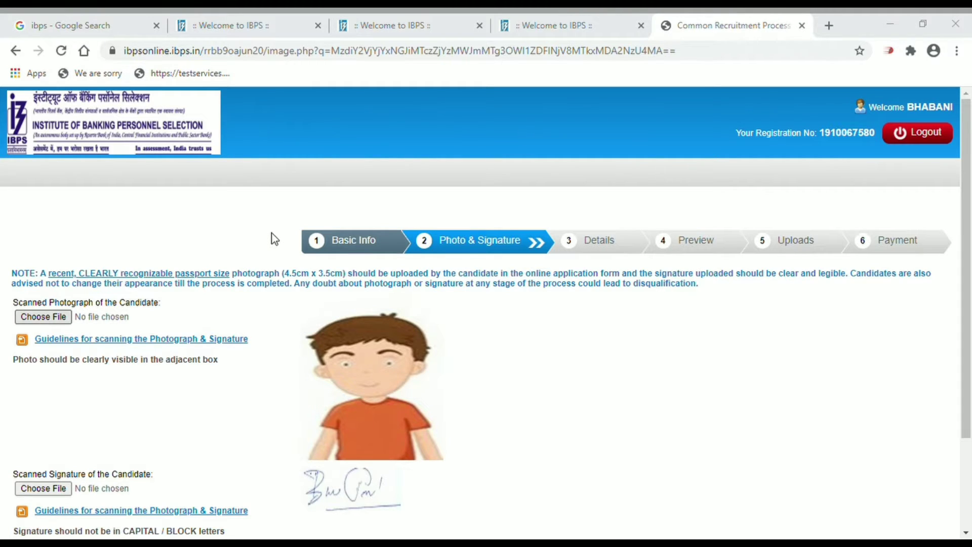
pyautogui.click(362, 338)
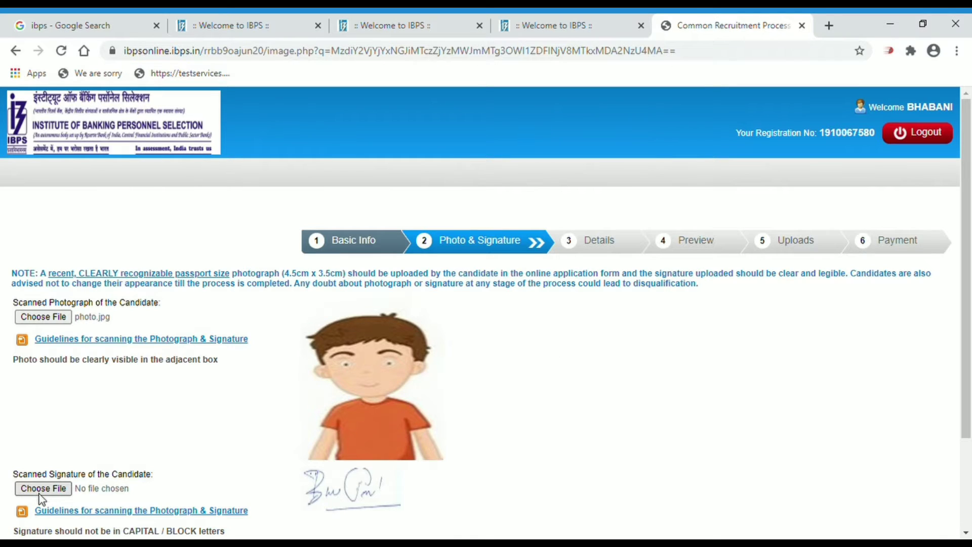
# Read through the photo and signature scanning guidelines, then close them
pyautogui.click(107, 515)
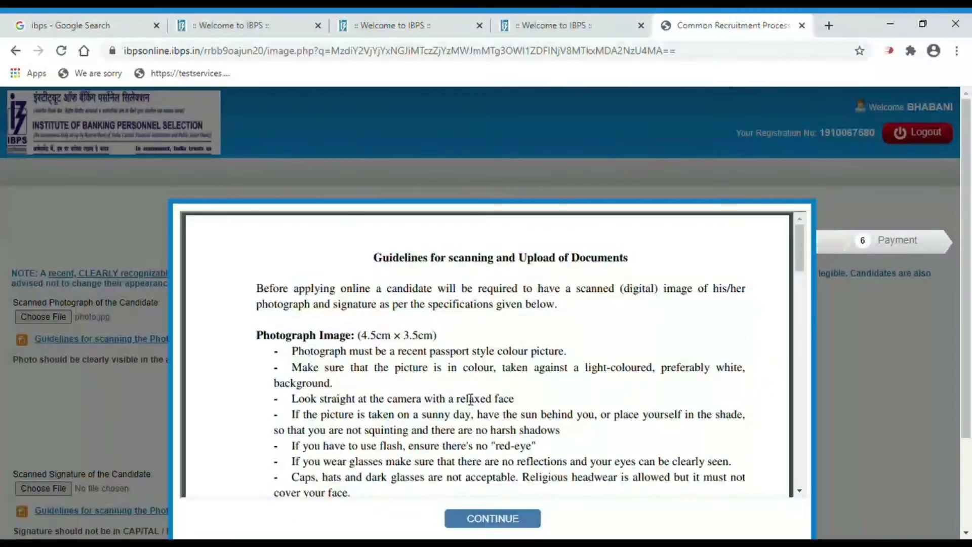
pyautogui.click(800, 491)
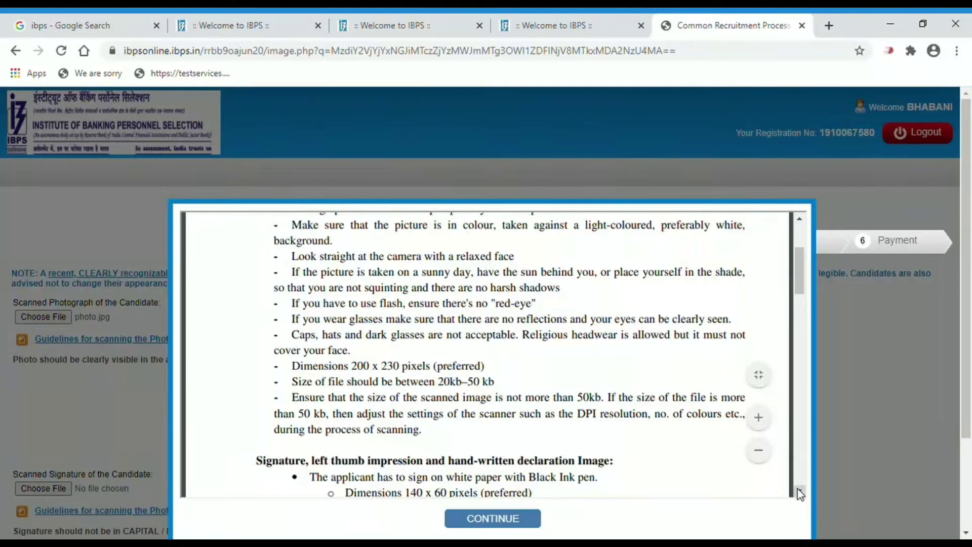
pyautogui.click(801, 491)
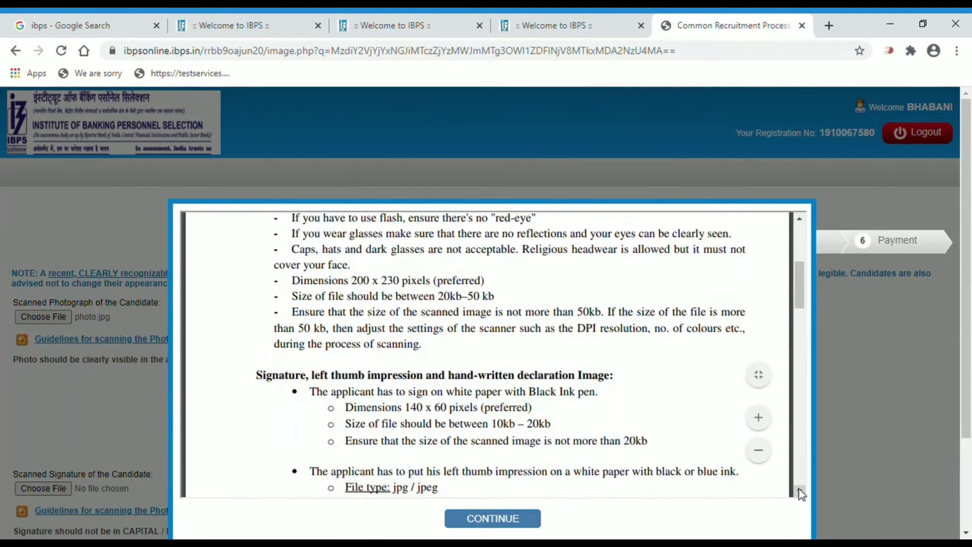
pyautogui.click(800, 492)
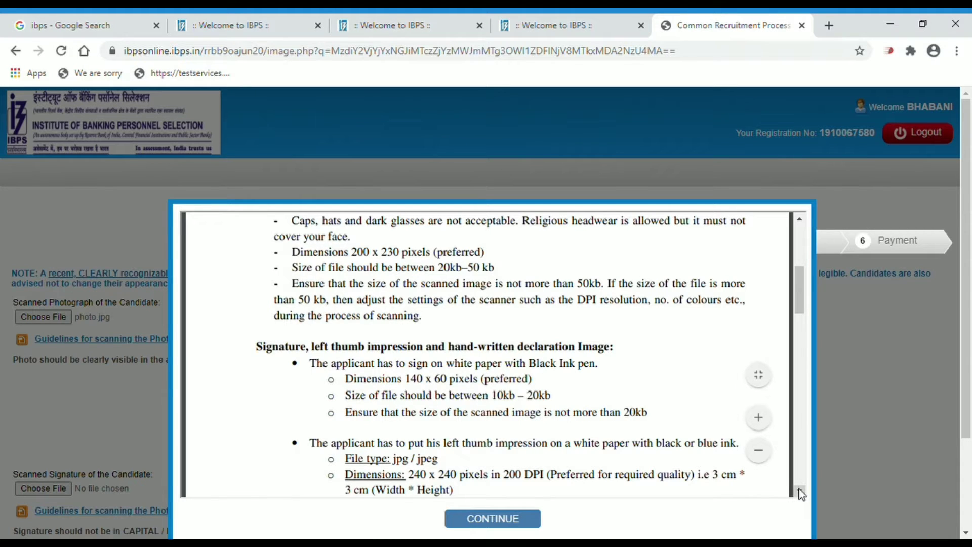
pyautogui.click(800, 491)
pyautogui.click(800, 491)
pyautogui.click(800, 492)
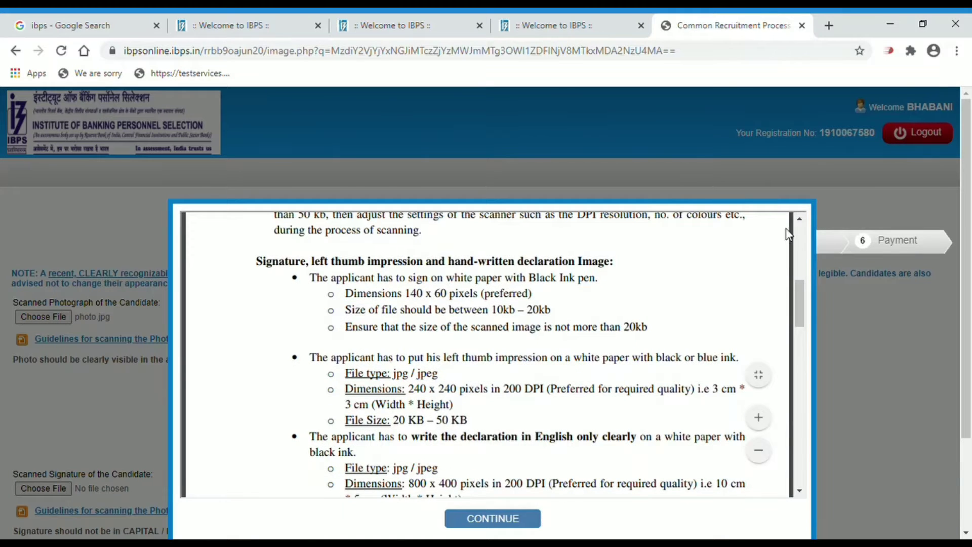
pyautogui.click(535, 522)
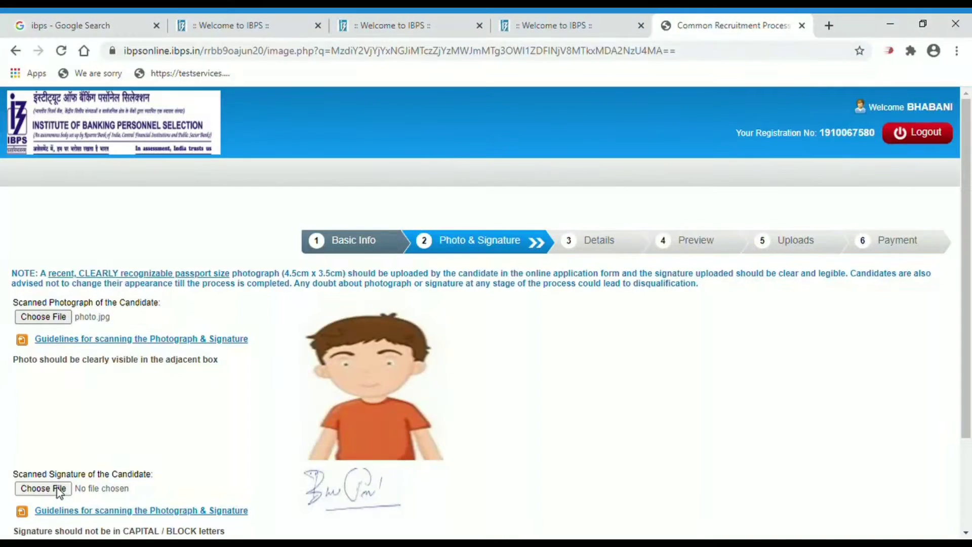
# Attach signature.jpeg as the signature and proceed to the Details step
pyautogui.click(56, 487)
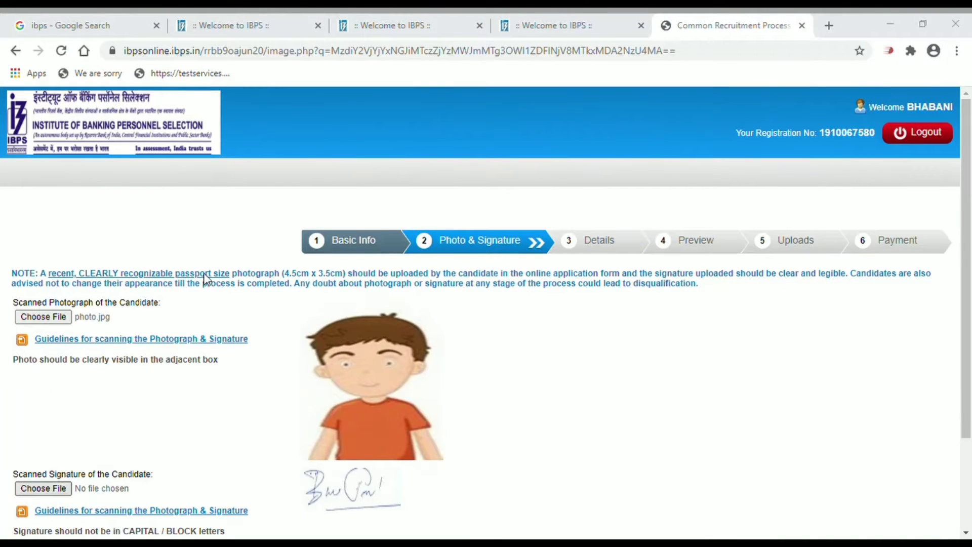
pyautogui.doubleClick(186, 311)
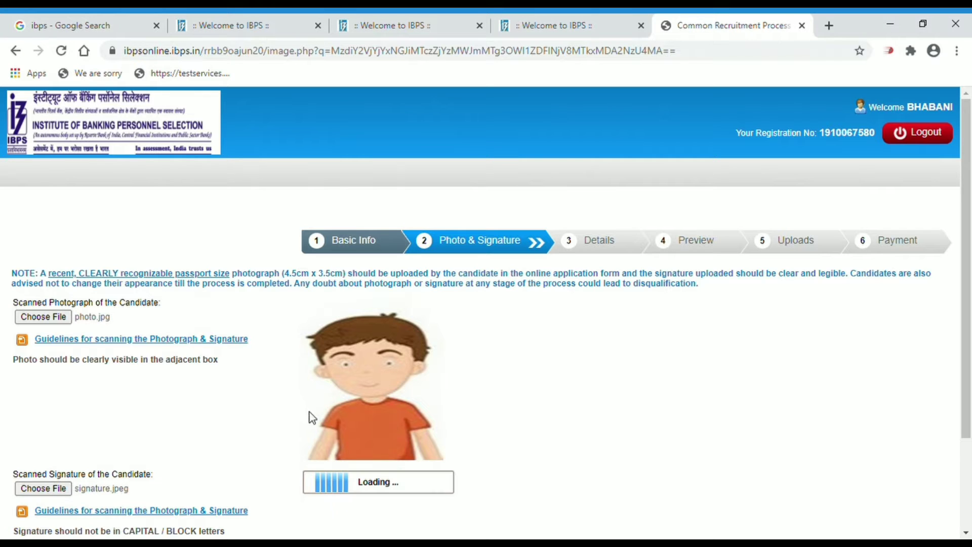
pyautogui.click(967, 535)
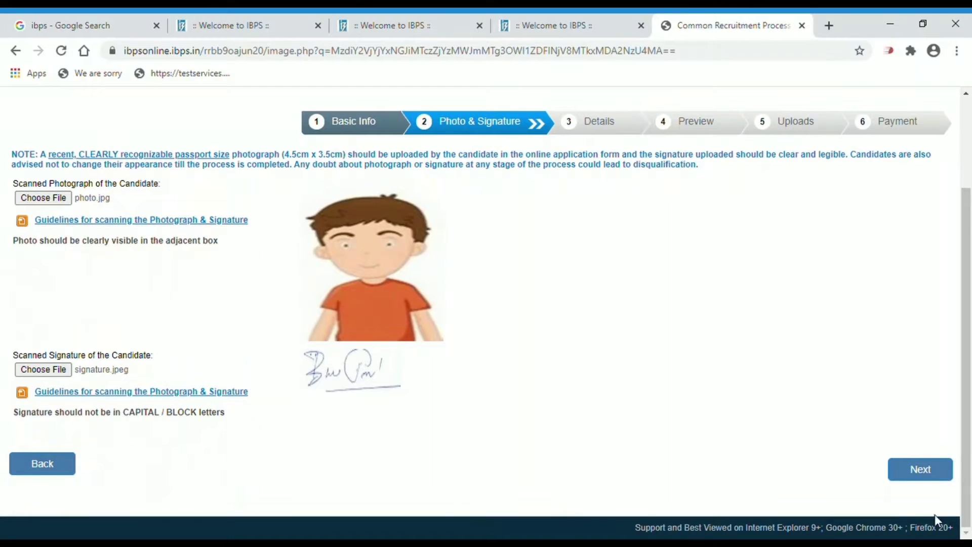
pyautogui.click(911, 476)
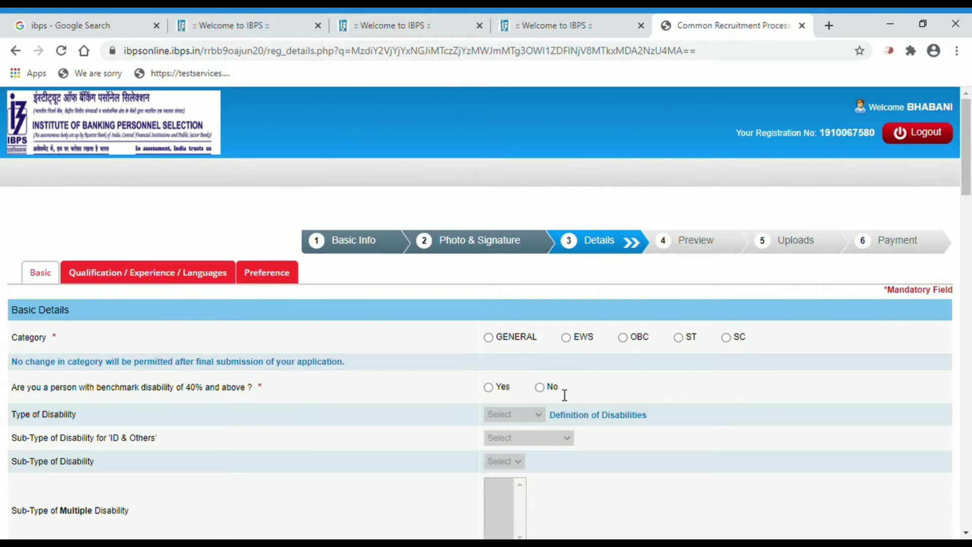
# Set Category to GENERAL and acknowledge the category alert
pyautogui.click(490, 340)
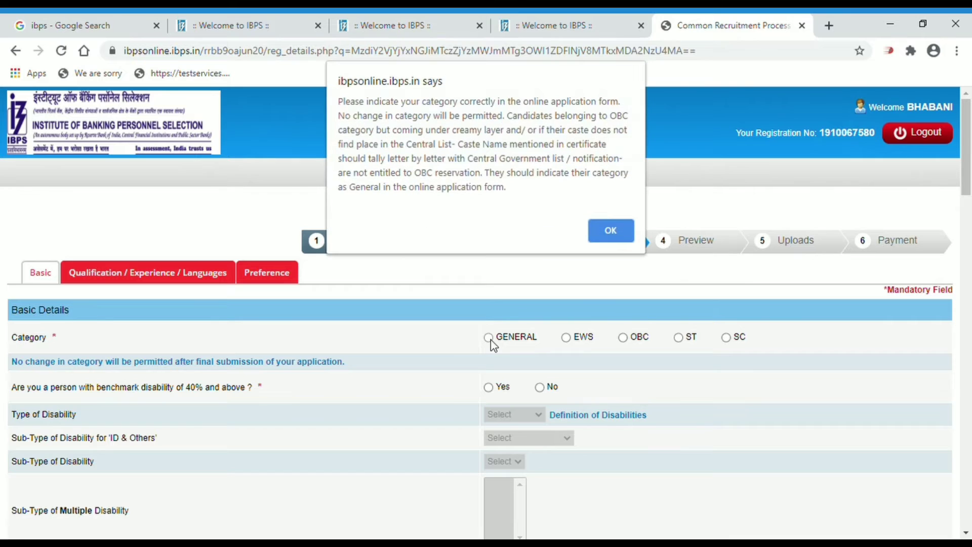
pyautogui.click(615, 231)
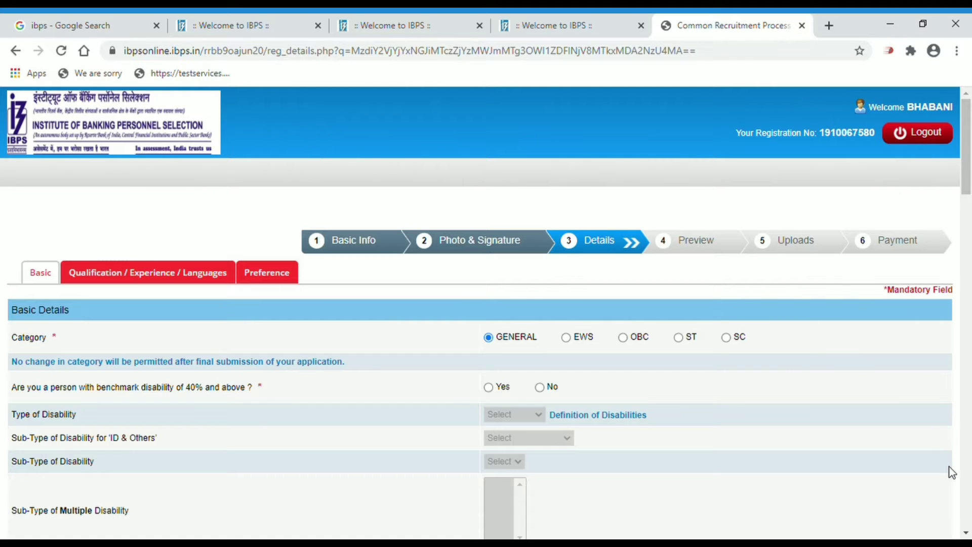
# Try benchmark disability Yes with type HI and sub-type Deaf, then change the answer to No
pyautogui.click(967, 534)
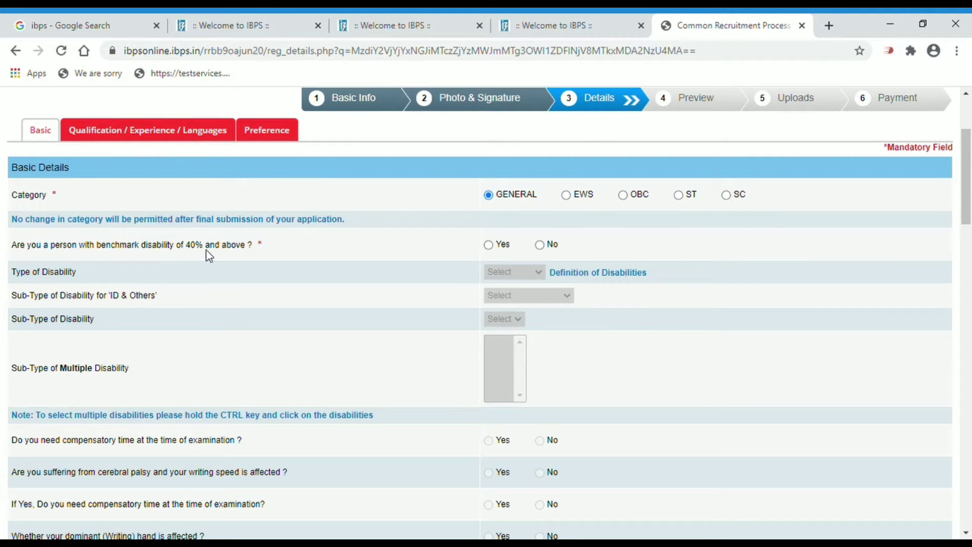
pyautogui.click(489, 246)
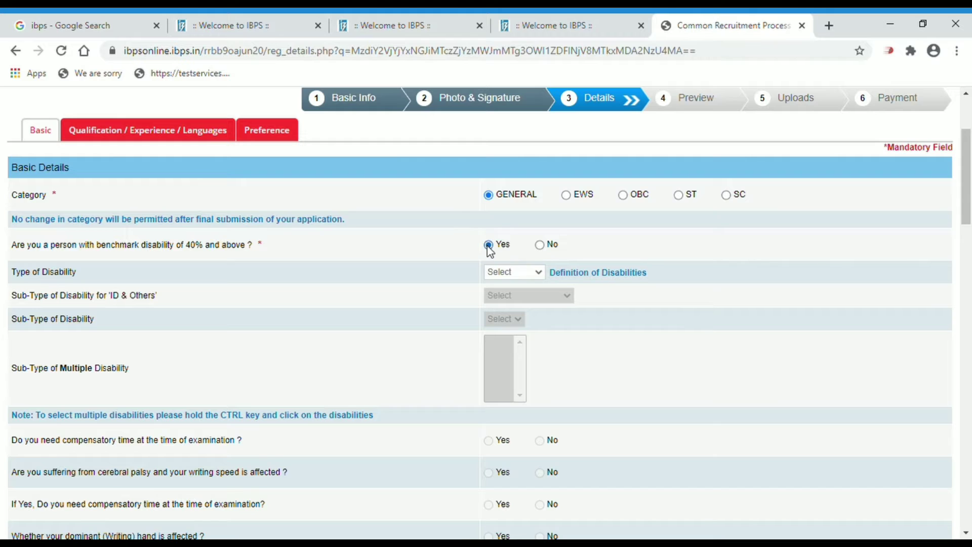
pyautogui.click(540, 246)
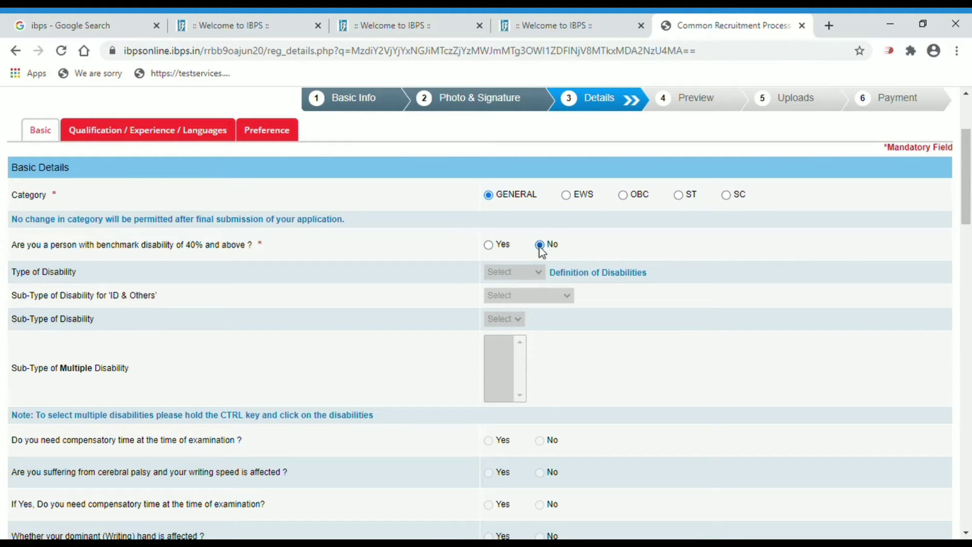
pyautogui.click(488, 246)
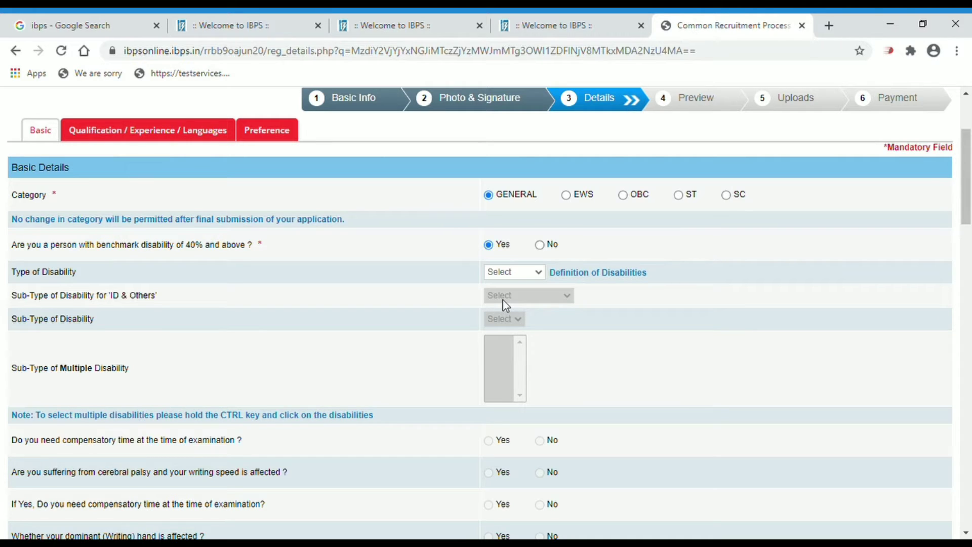
pyautogui.click(506, 306)
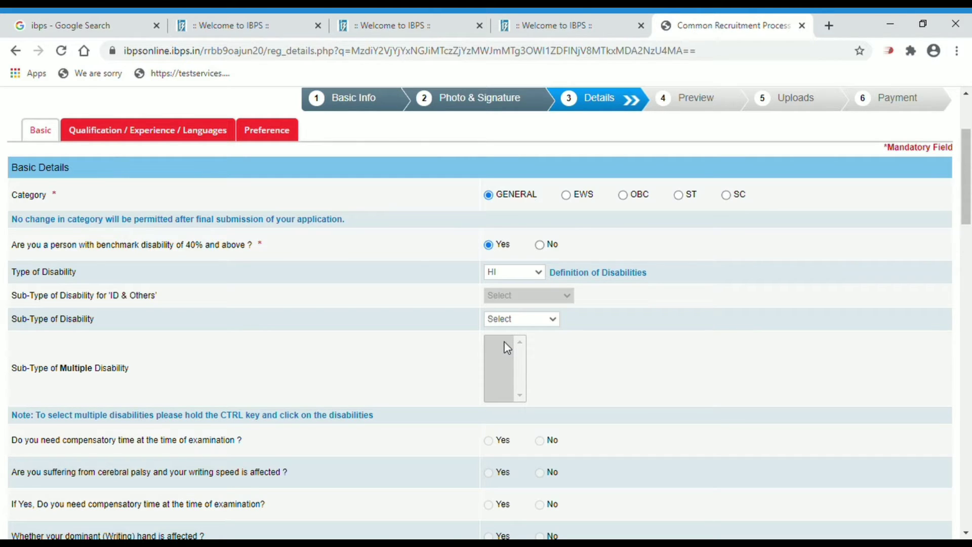
pyautogui.click(504, 342)
pyautogui.click(967, 533)
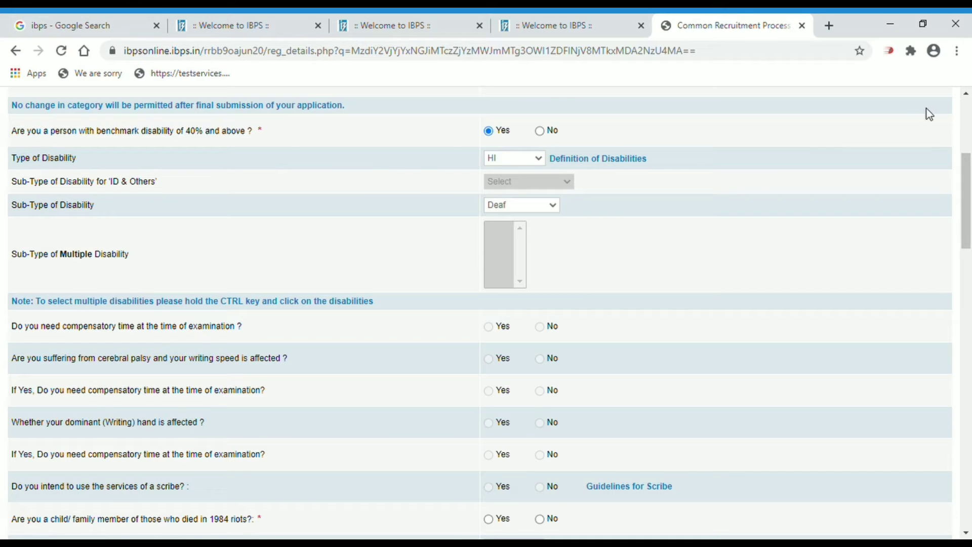
pyautogui.click(541, 132)
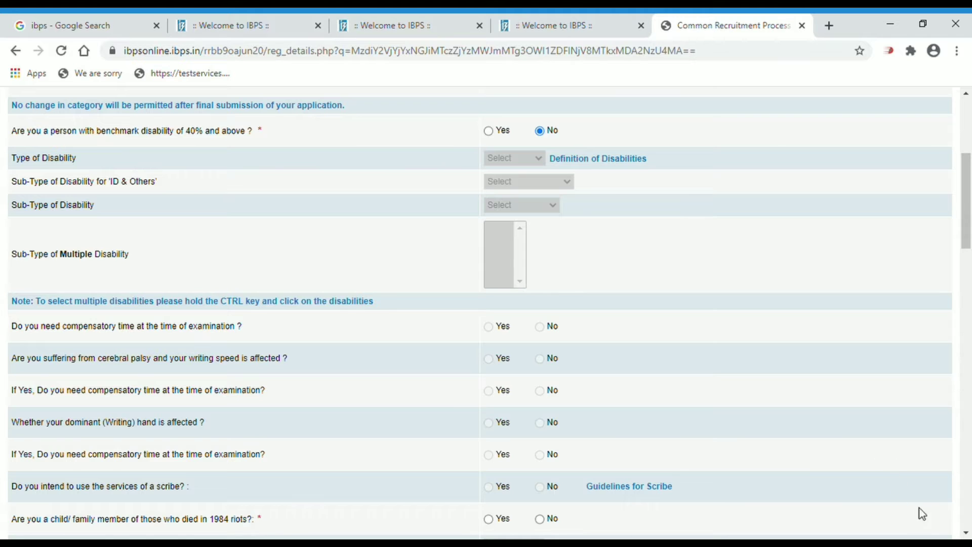
# Set religion to Hindu and answer No for minority, ex-serviceman and disabled ex-serviceman
pyautogui.scroll(-3, 726, 450)
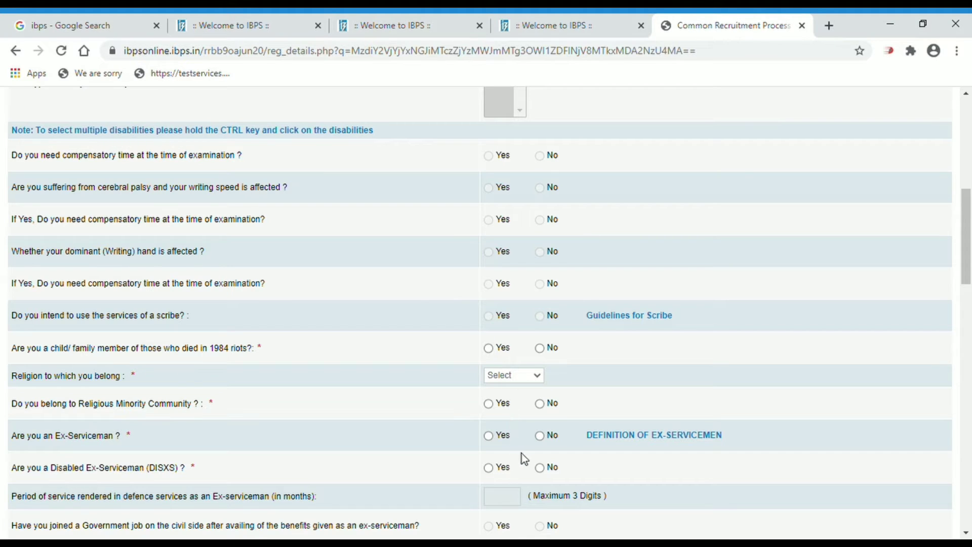
pyautogui.click(518, 424)
pyautogui.click(540, 405)
pyautogui.click(541, 435)
pyautogui.click(541, 468)
pyautogui.click(966, 533)
# Answer No for DXS dependent, widow relaxation and earlier CWE-RRB appearance
pyautogui.scroll(-4, 967, 533)
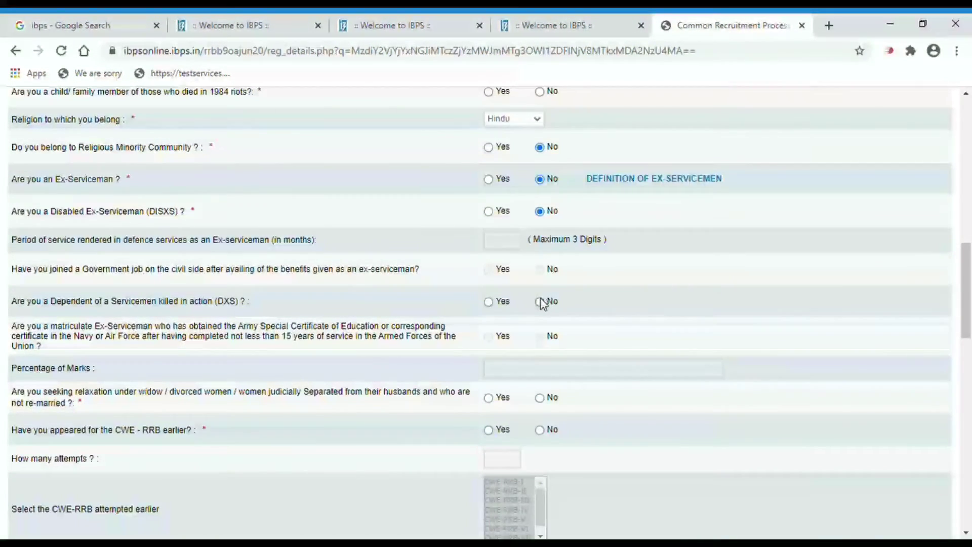
pyautogui.click(540, 302)
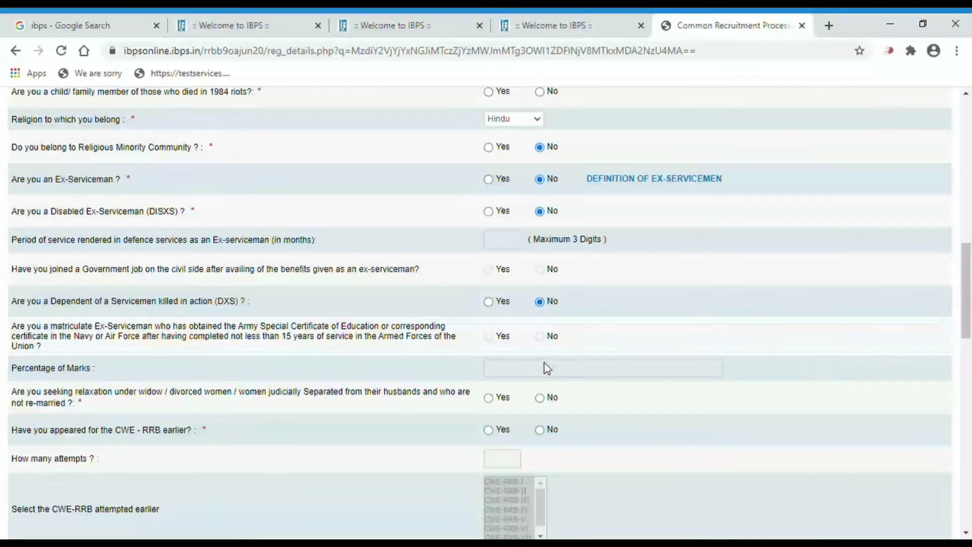
pyautogui.click(539, 400)
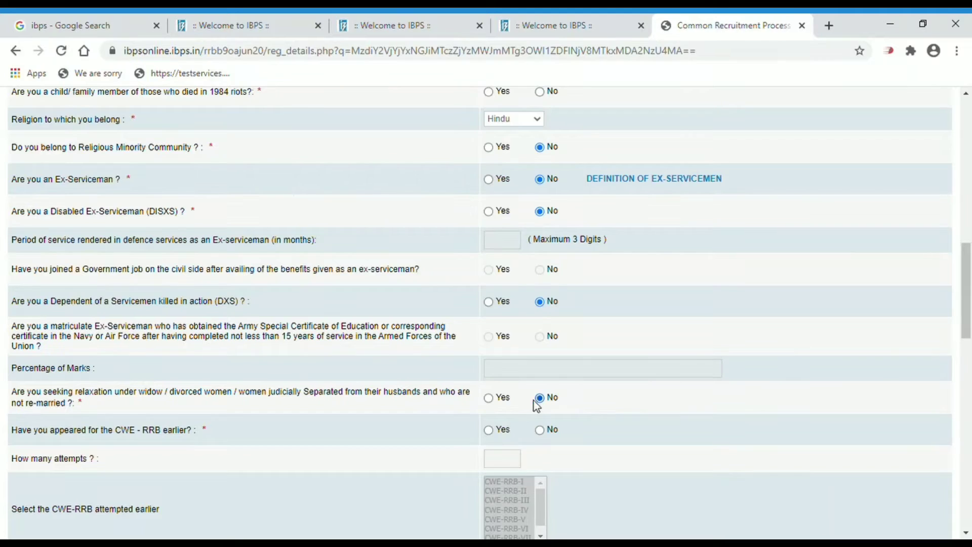
pyautogui.click(490, 431)
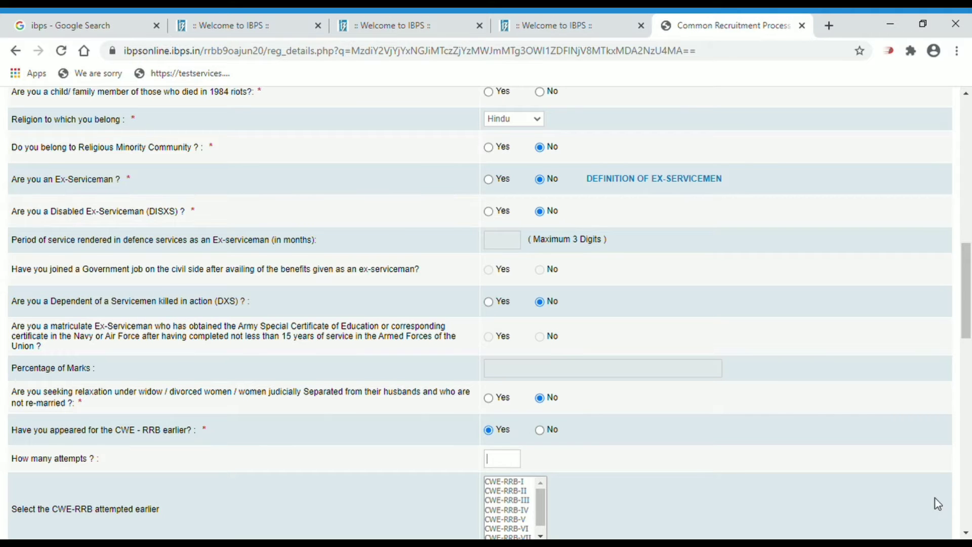
pyautogui.click(966, 532)
pyautogui.click(966, 532)
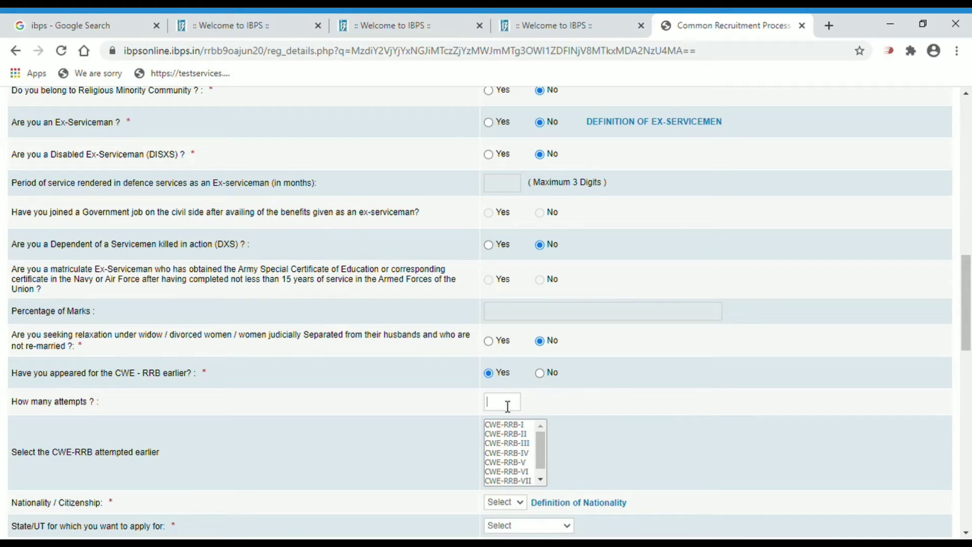
pyautogui.write('5')
pyautogui.press('BackSpace')
pyautogui.click(540, 374)
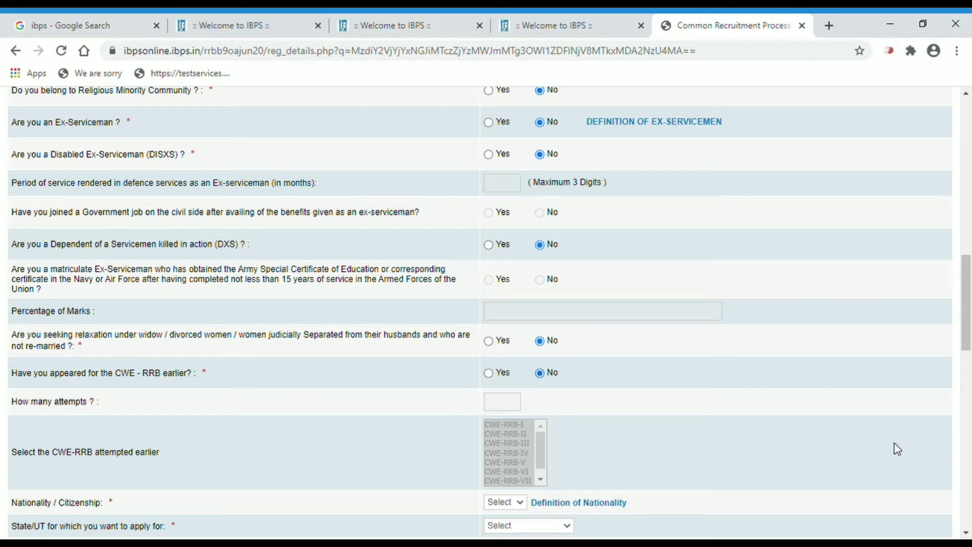
# Choose nationality Indian, state Odisha, Balasore preliminary centre and Bhubaneshwar main centre
pyautogui.scroll(-3, 966, 535)
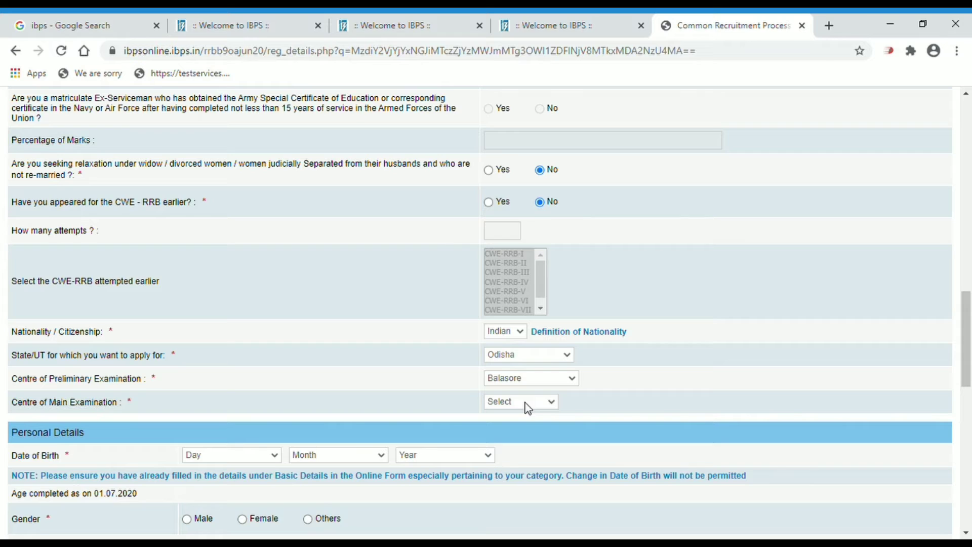
pyautogui.click(531, 427)
pyautogui.scroll(-2, 967, 517)
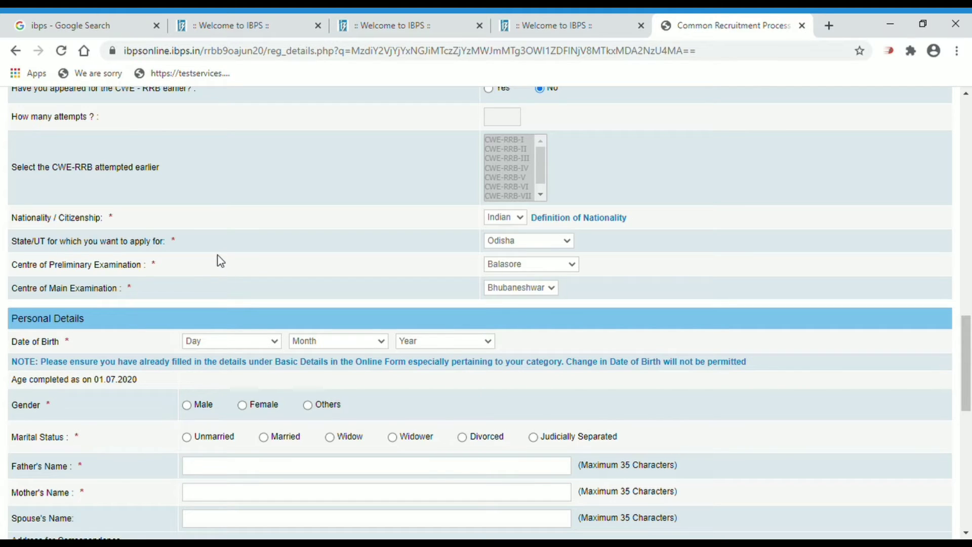
pyautogui.write('10')
pyautogui.press('Tab')
pyautogui.press('Down')
pyautogui.press('Tab')
pyautogui.write('1995')
pyautogui.click(188, 405)
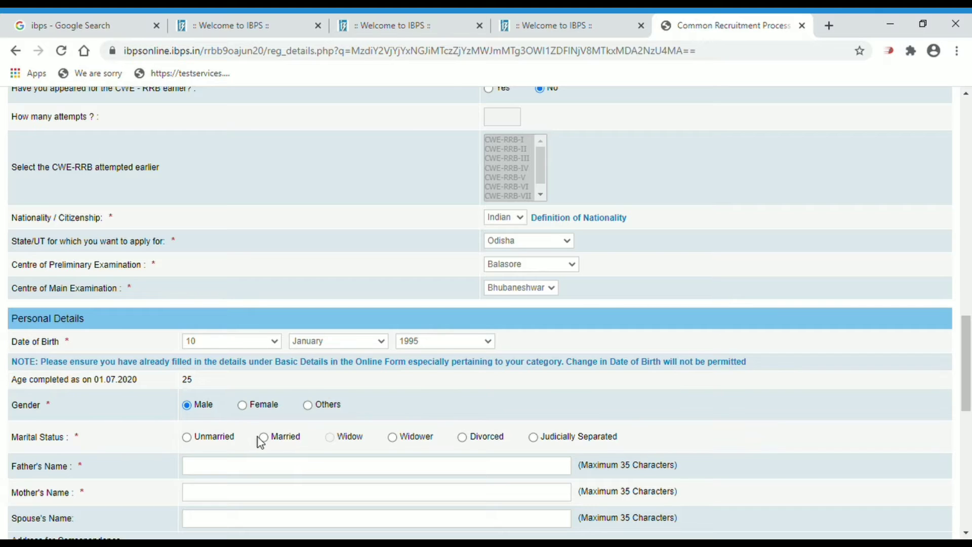
pyautogui.click(187, 437)
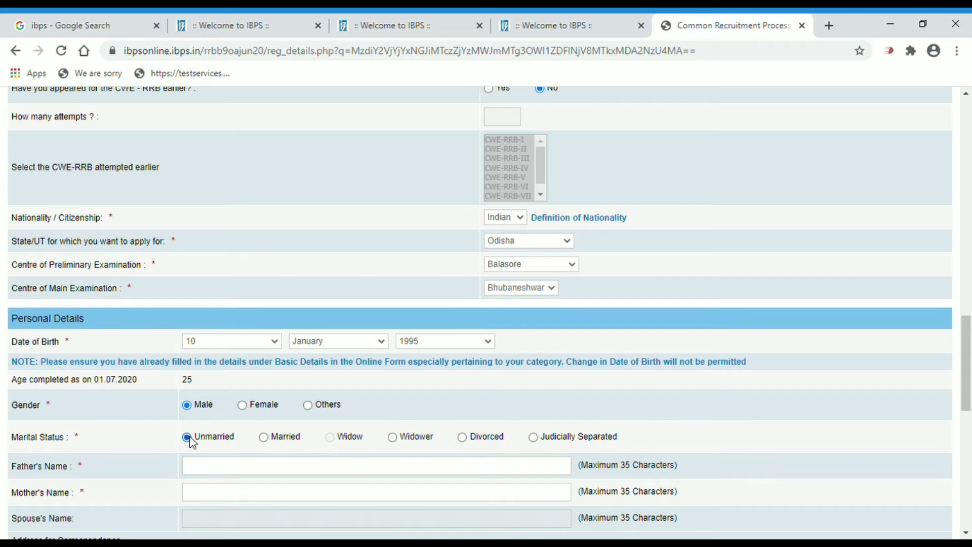
# Enter the father's and mother's names, correcting typos along the way
pyautogui.click(213, 470)
pyautogui.write('BHABANI TEC')
pyautogui.press('BackSpace')
pyautogui.press('BackSpace')
pyautogui.press('BackSpace')
pyautogui.write('EXPERT')
pyautogui.press('Tab')
pyautogui.write('BHABNA')
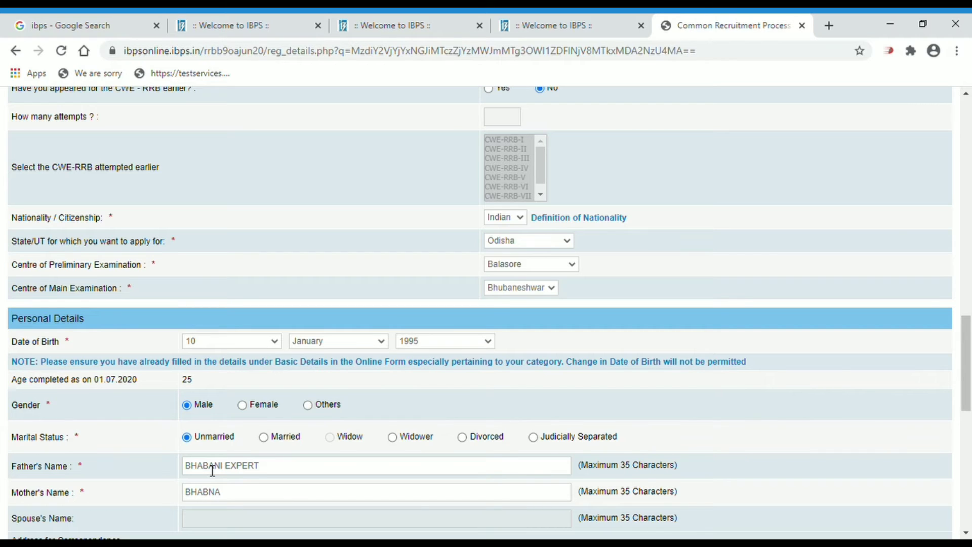
pyautogui.press('BackSpace')
pyautogui.press('BackSpace')
pyautogui.write('ANI TECHNICAL ES')
pyautogui.press('BackSpace')
pyautogui.write('XPERT')
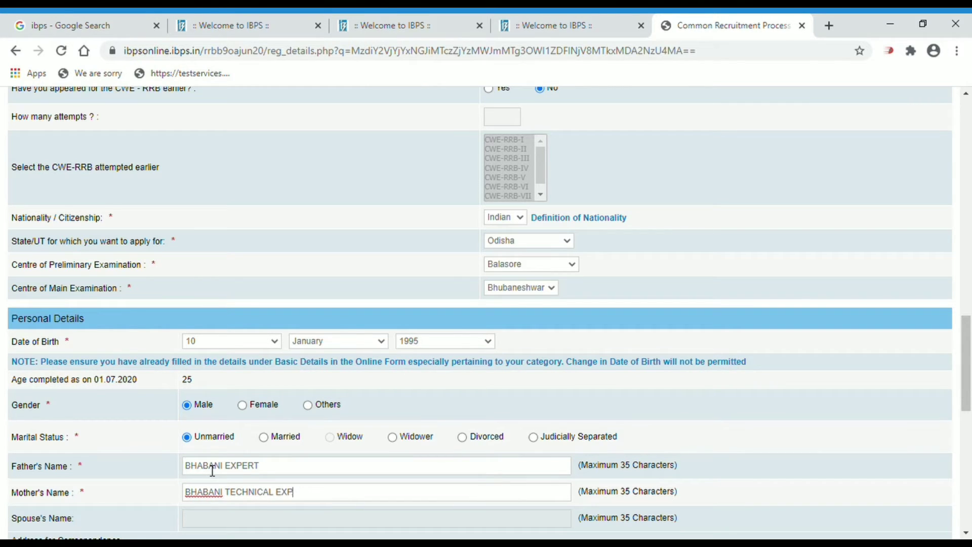
pyautogui.press('Tab')
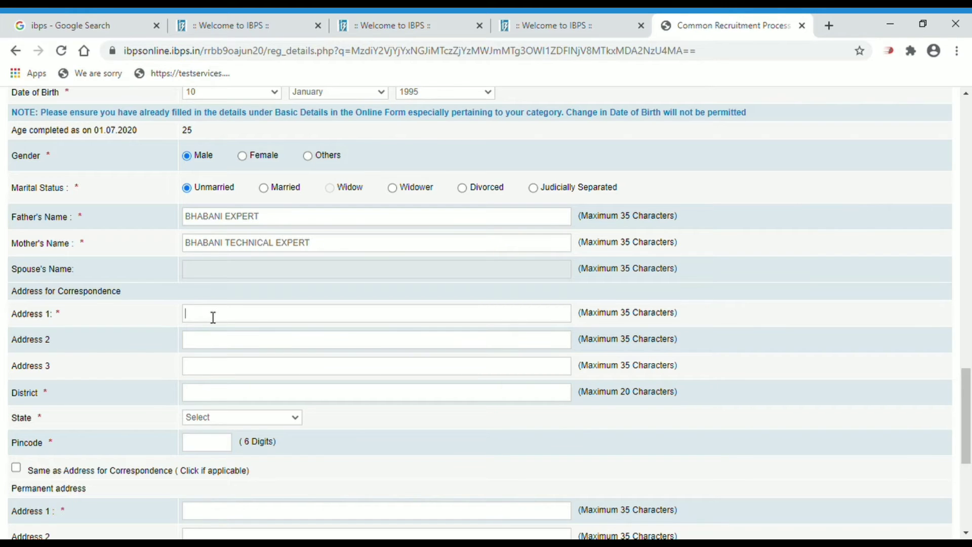
# Fill the correspondence address with state ORISSA and its pincode, and copy it as the permanent address
pyautogui.write('AT IN')
pyautogui.press('BackSpace')
pyautogui.click(217, 422)
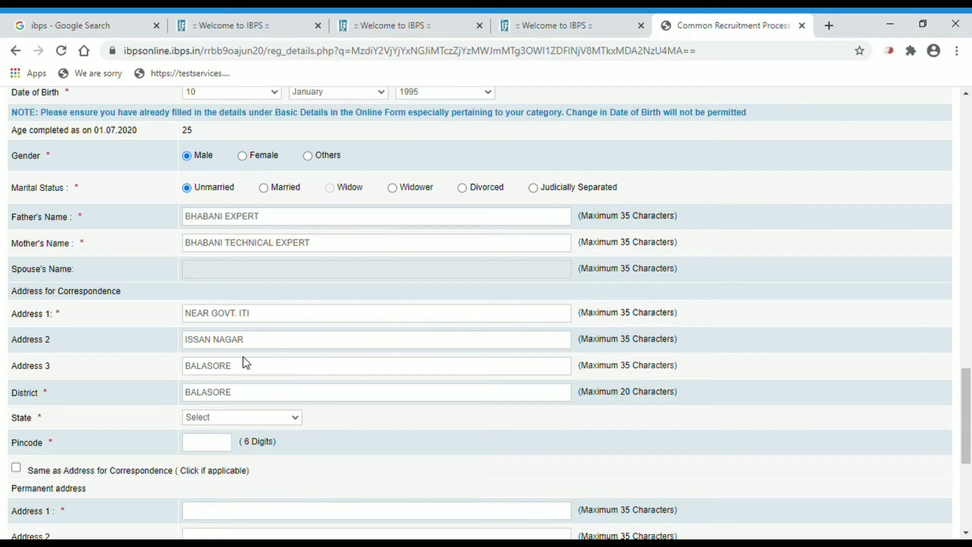
pyautogui.click(224, 334)
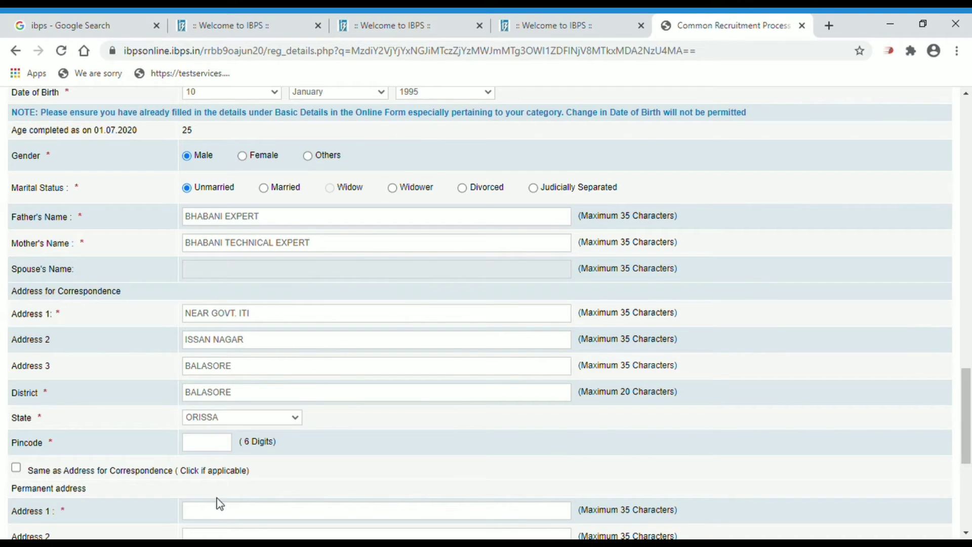
pyautogui.click(210, 450)
pyautogui.write('756001')
pyautogui.click(18, 470)
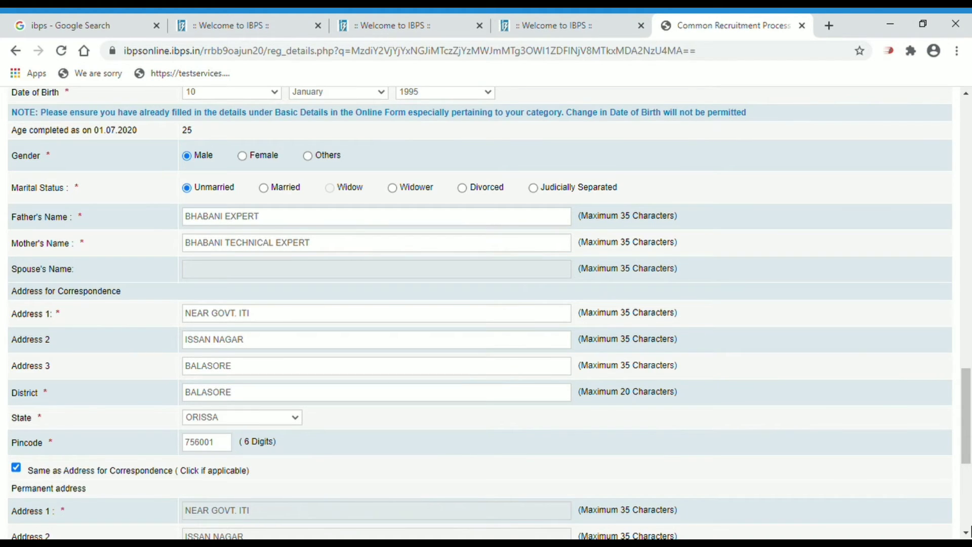
pyautogui.scroll(-5, 967, 530)
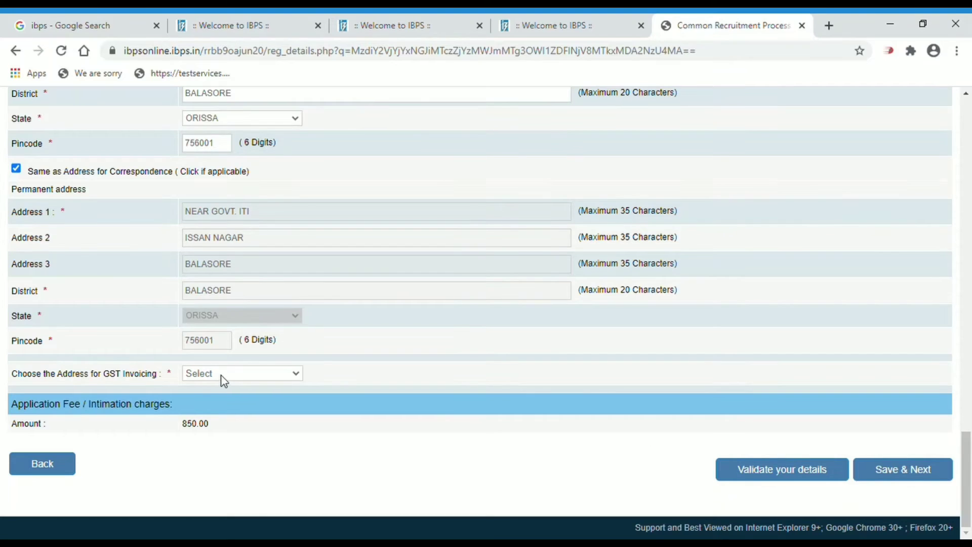
# Use the permanent address for GST invoicing and run a first validation of the form
pyautogui.click(227, 407)
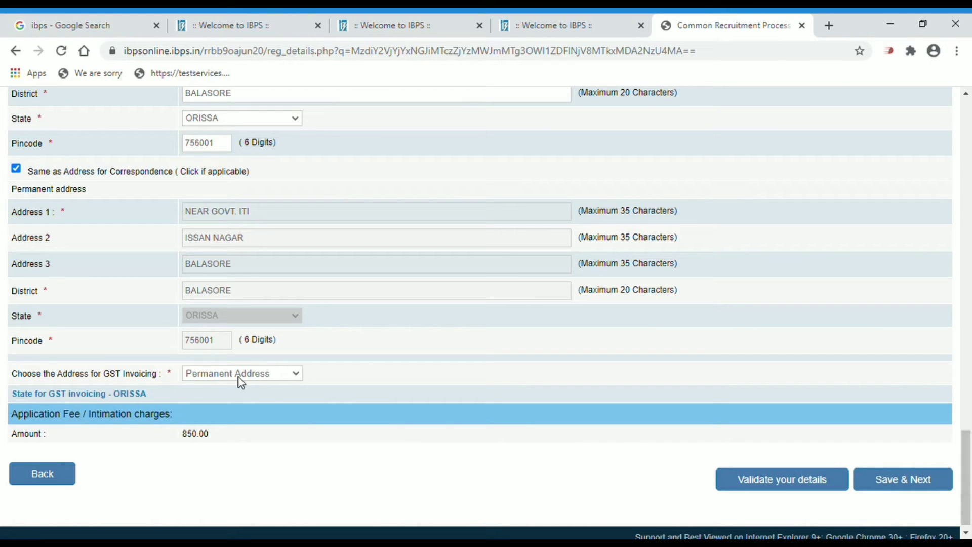
pyautogui.click(832, 485)
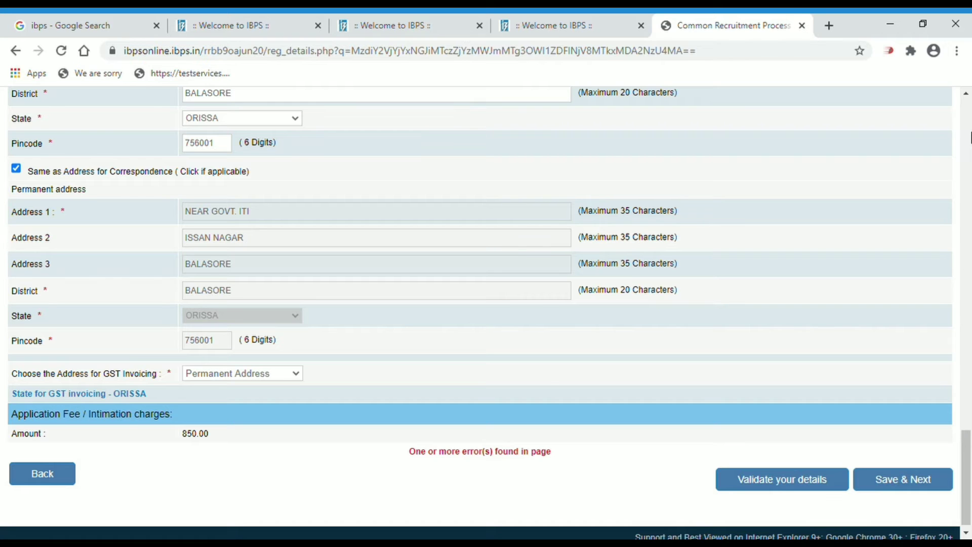
pyautogui.click(967, 93)
# Answer No to the 1984 riots question and validate the basic details successfully
pyautogui.scroll(10, 967, 94)
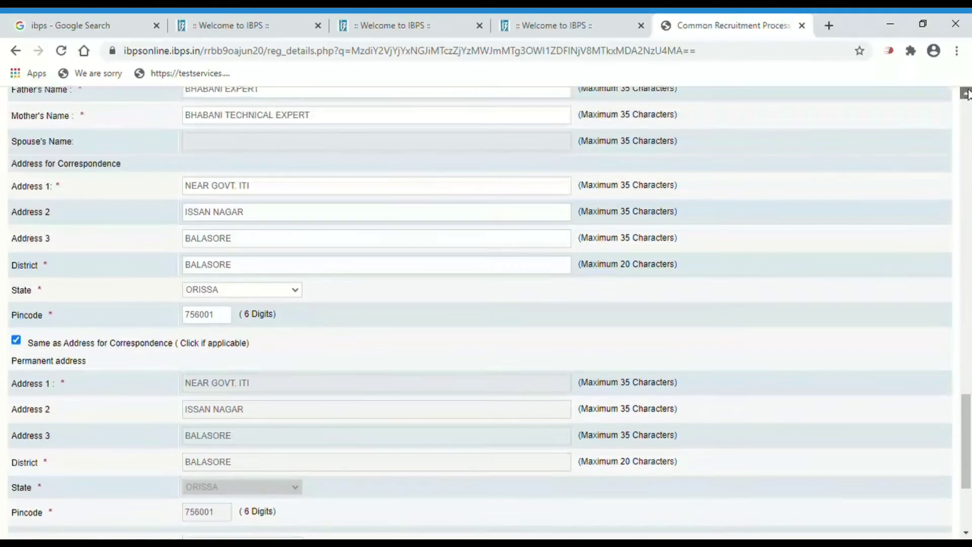
pyautogui.scroll(8, 967, 94)
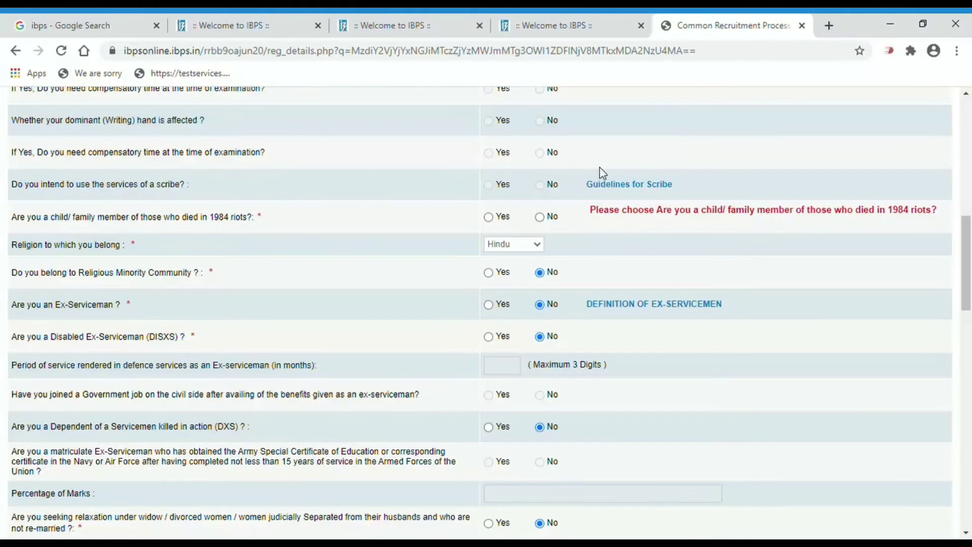
pyautogui.click(540, 217)
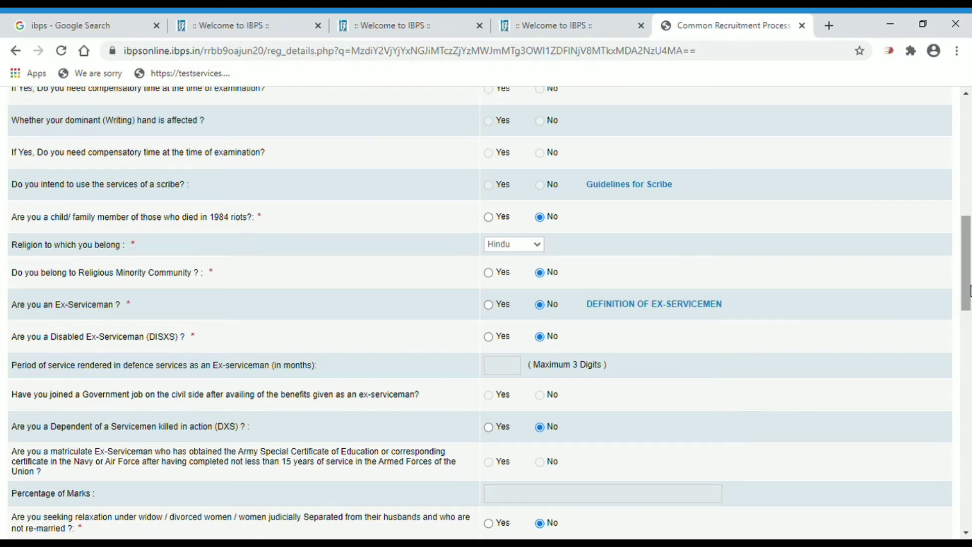
pyautogui.moveTo(970, 291); pyautogui.dragTo(921, 532)
pyautogui.click(745, 470)
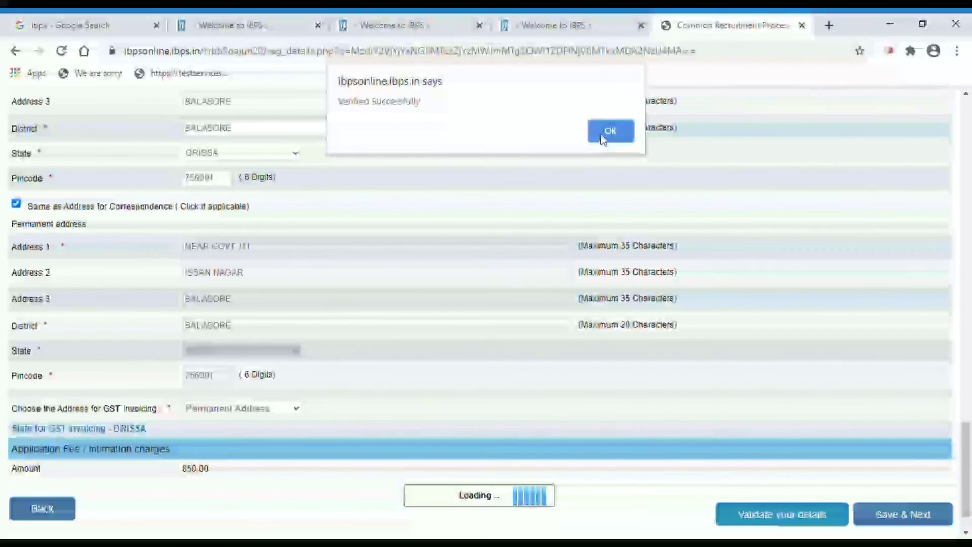
pyautogui.click(611, 126)
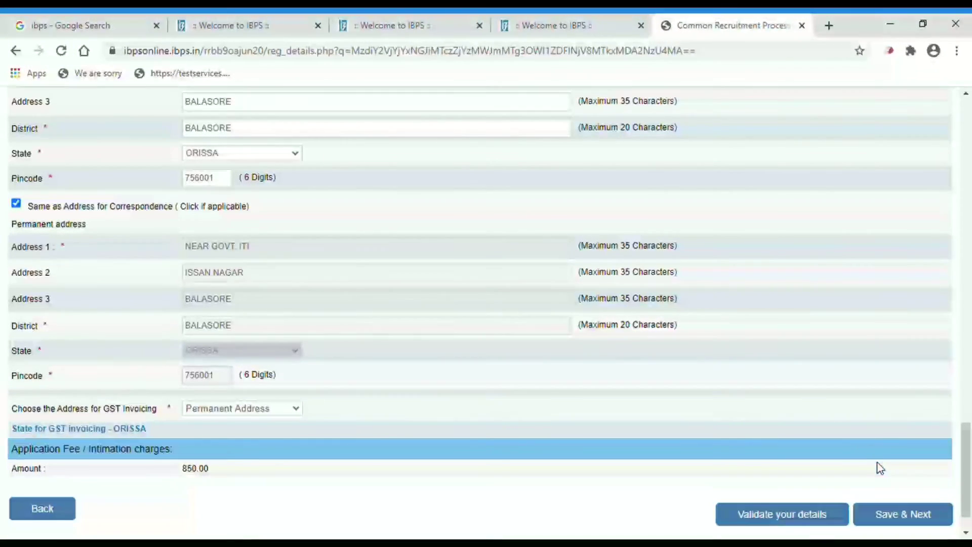
# Save the basic details and enter graduation marks 85.00 with First Class
pyautogui.click(899, 522)
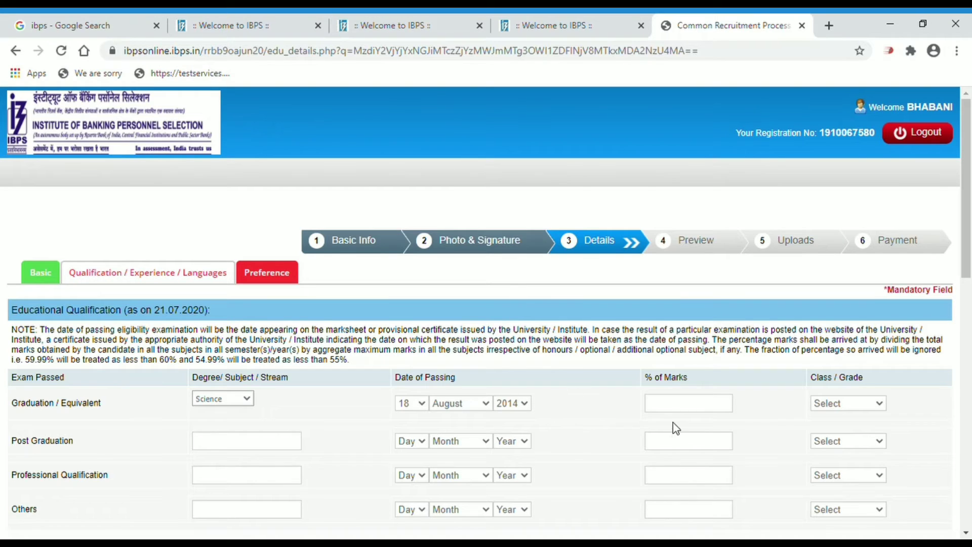
pyautogui.click(679, 405)
pyautogui.write('85.00')
pyautogui.click(836, 430)
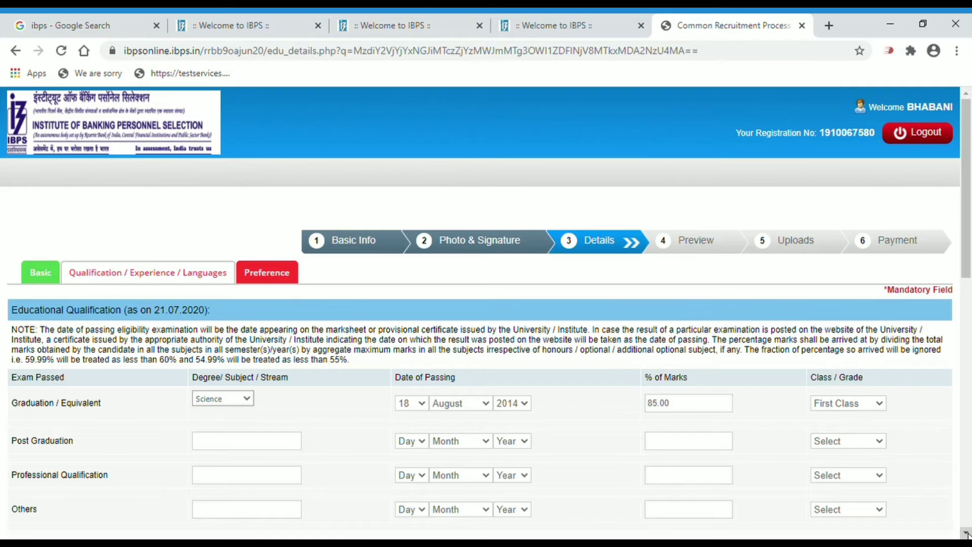
pyautogui.scroll(-4, 966, 534)
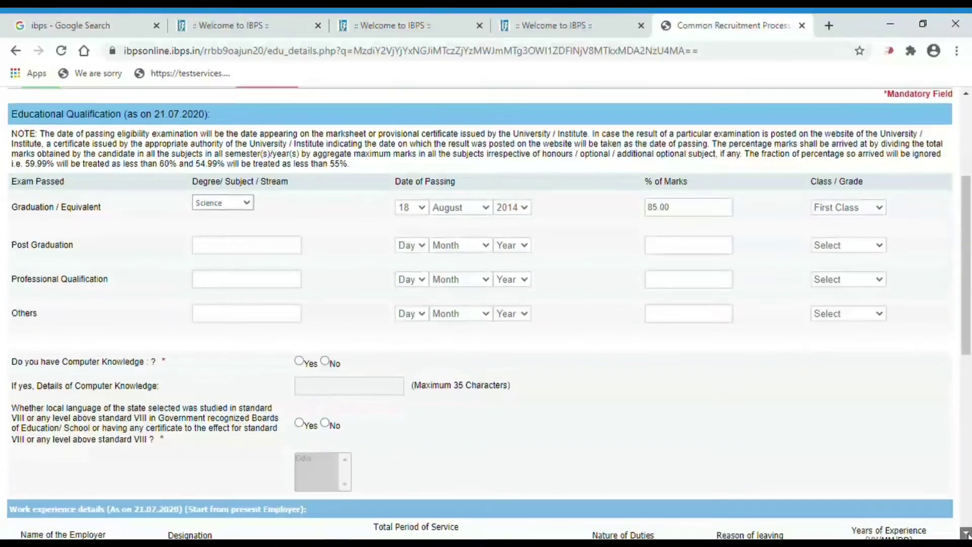
# Answer Yes to computer knowledge with PGDCA, and Yes to having studied the local language
pyautogui.click(967, 534)
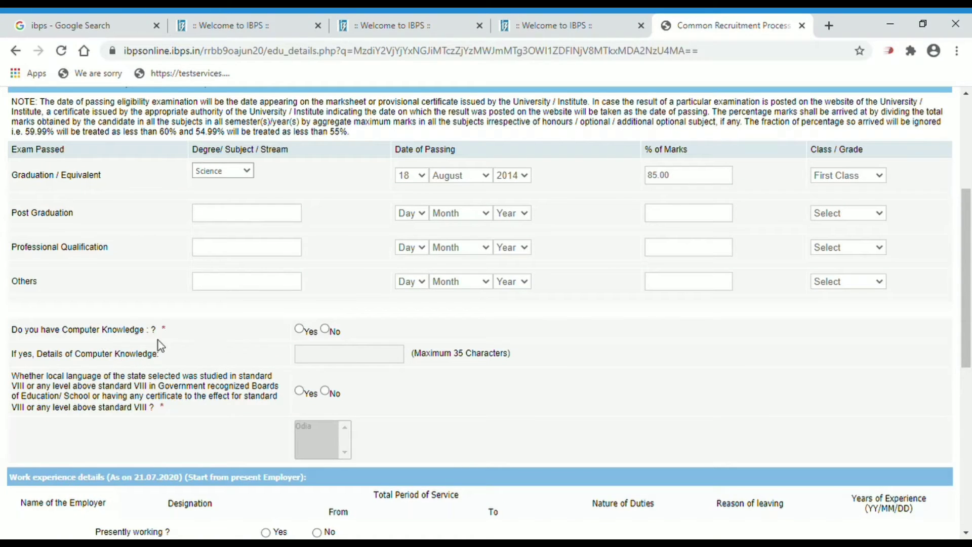
pyautogui.click(302, 332)
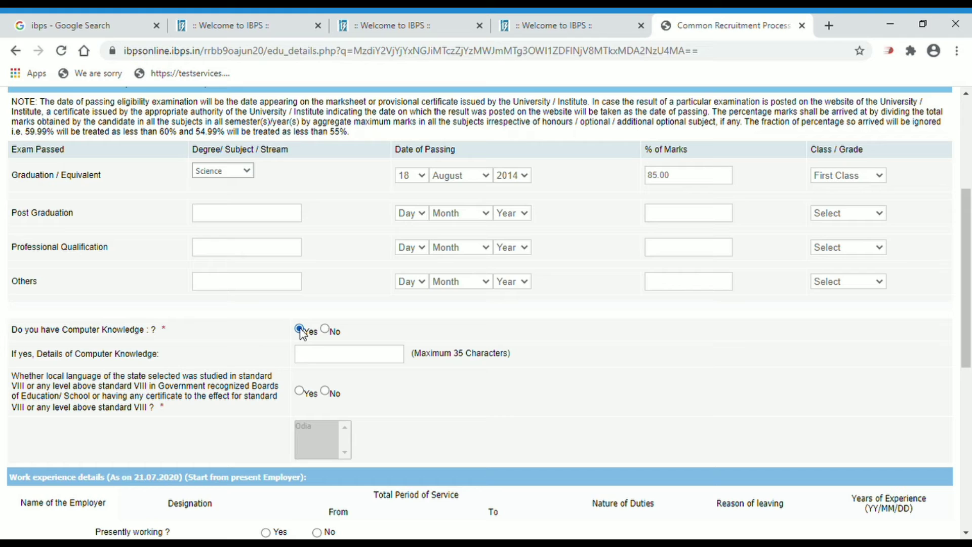
pyautogui.click(326, 331)
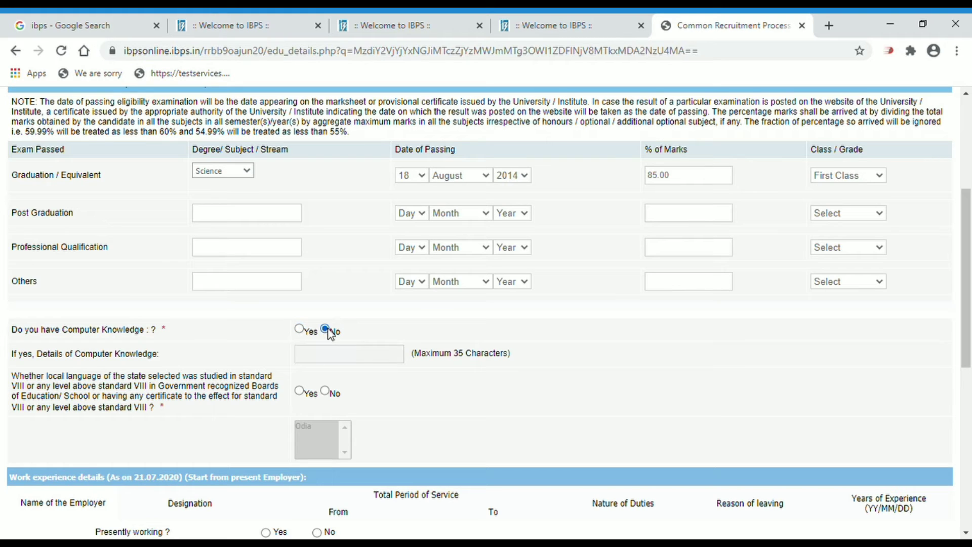
pyautogui.click(300, 329)
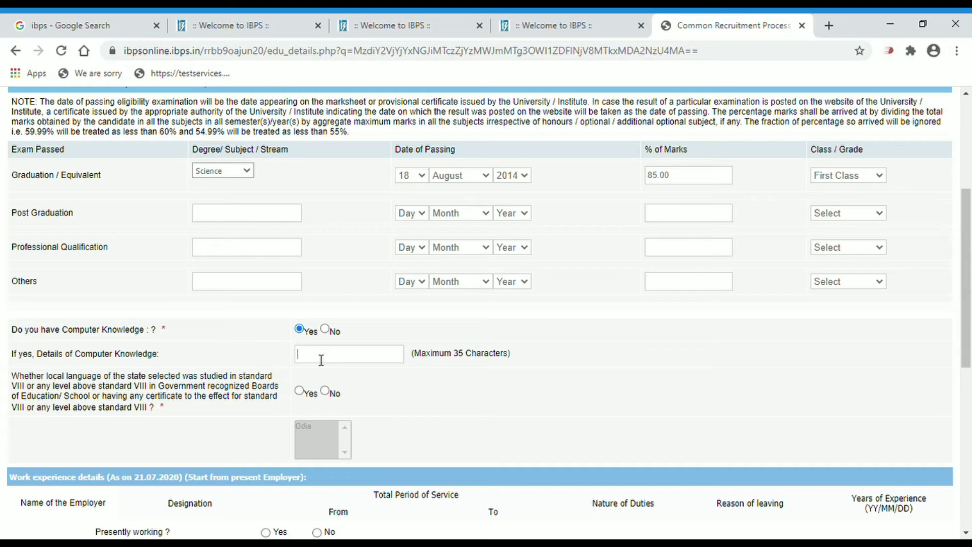
pyautogui.write('P')
pyautogui.write('GDCA')
pyautogui.click(299, 391)
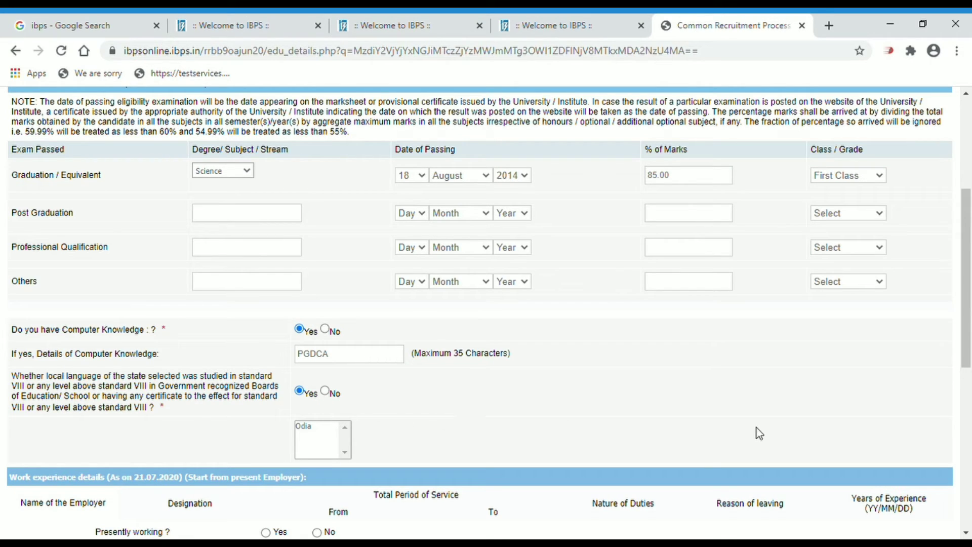
# Record No for presently working and No for any prosecution
pyautogui.click(968, 531)
pyautogui.click(968, 531)
pyautogui.click(968, 531)
pyautogui.click(968, 531)
pyautogui.click(968, 531)
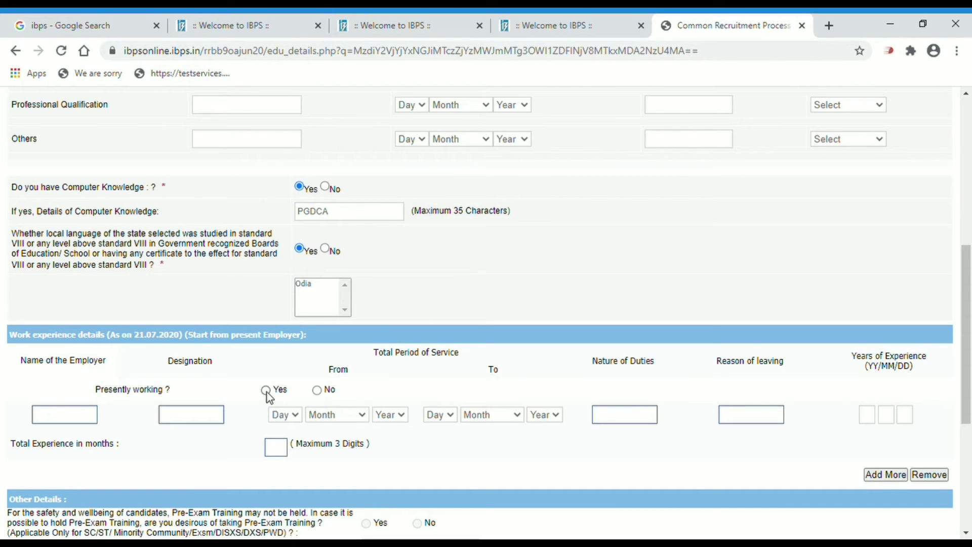
pyautogui.click(318, 391)
pyautogui.scroll(-3, 968, 532)
pyautogui.scroll(-2, 967, 533)
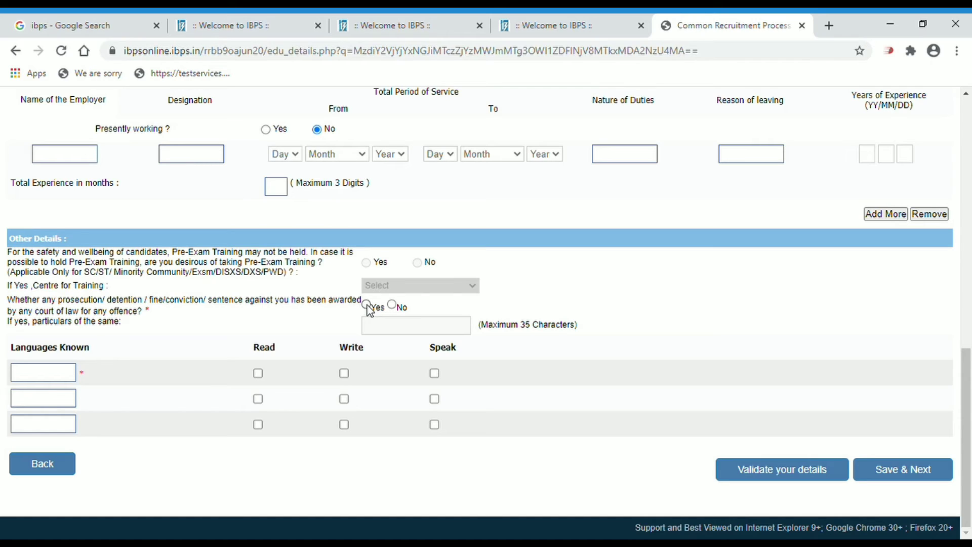
pyautogui.click(393, 305)
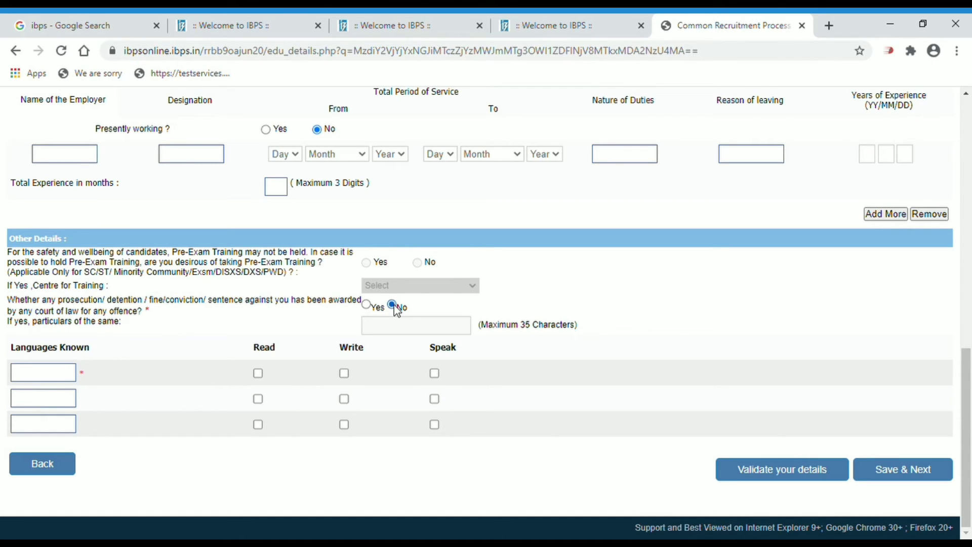
# List ENGLISH, HINDI and ODIA as languages known, ticking Read, Write and Speak for each
pyautogui.click(59, 376)
pyautogui.write('ENGLISH')
pyautogui.click(259, 374)
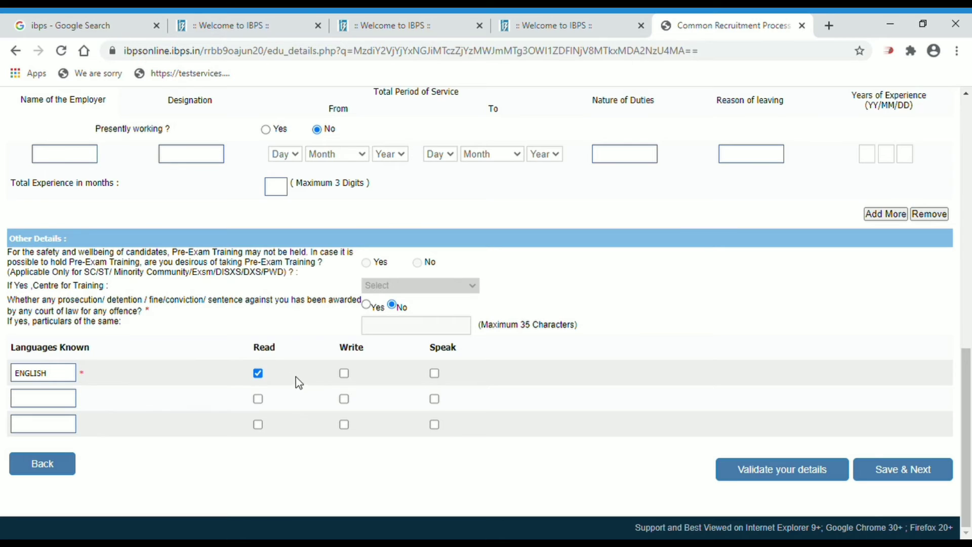
pyautogui.click(344, 375)
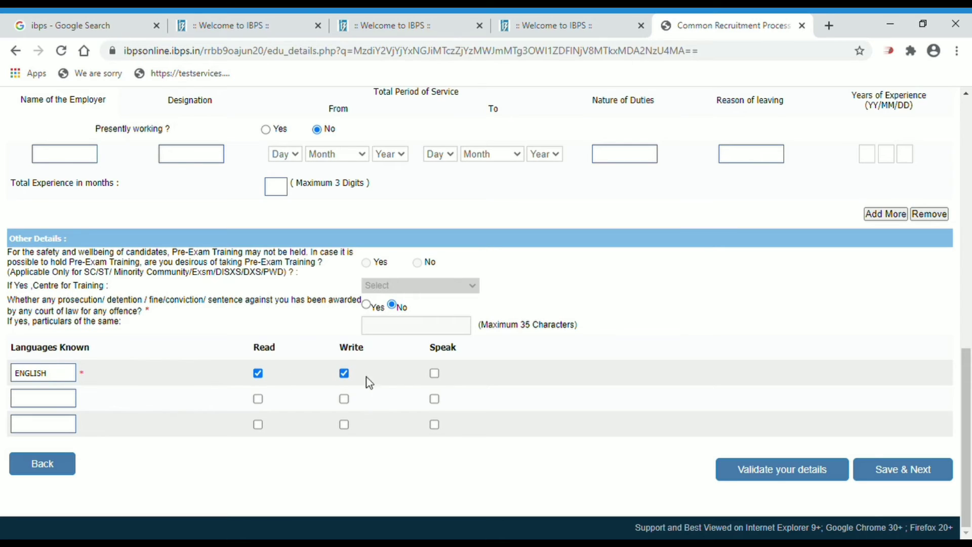
pyautogui.click(434, 374)
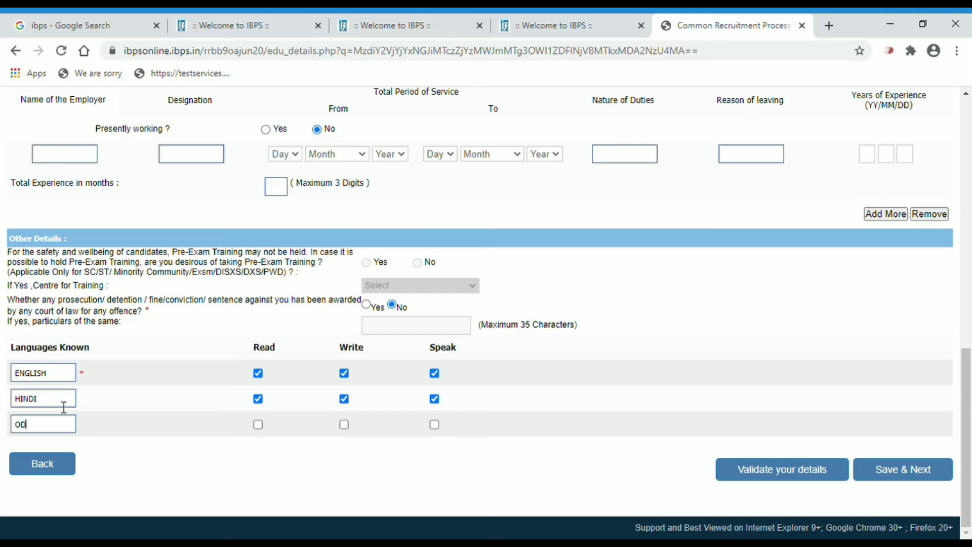
pyautogui.write('IA')
pyautogui.press('Tab')
pyautogui.press('space')
pyautogui.press('Tab')
pyautogui.press('space')
pyautogui.press('Tab')
pyautogui.press('space')
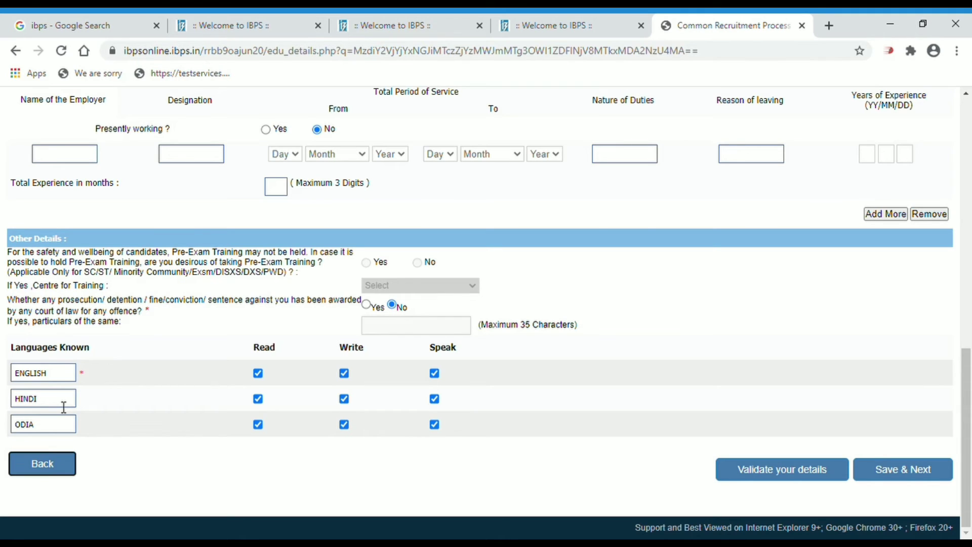
pyautogui.press('Tab')
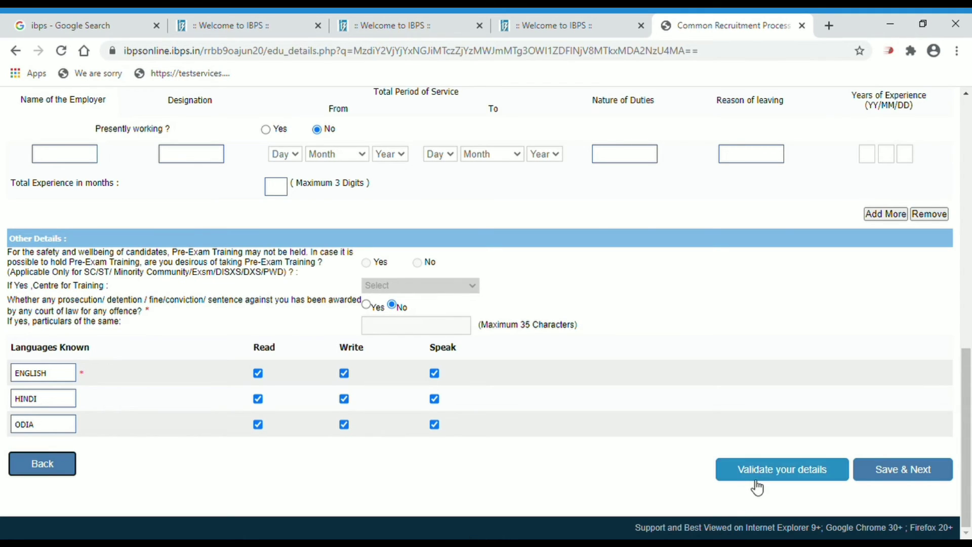
# Run validation on the qualification page and select Odia as the local language
pyautogui.click(782, 481)
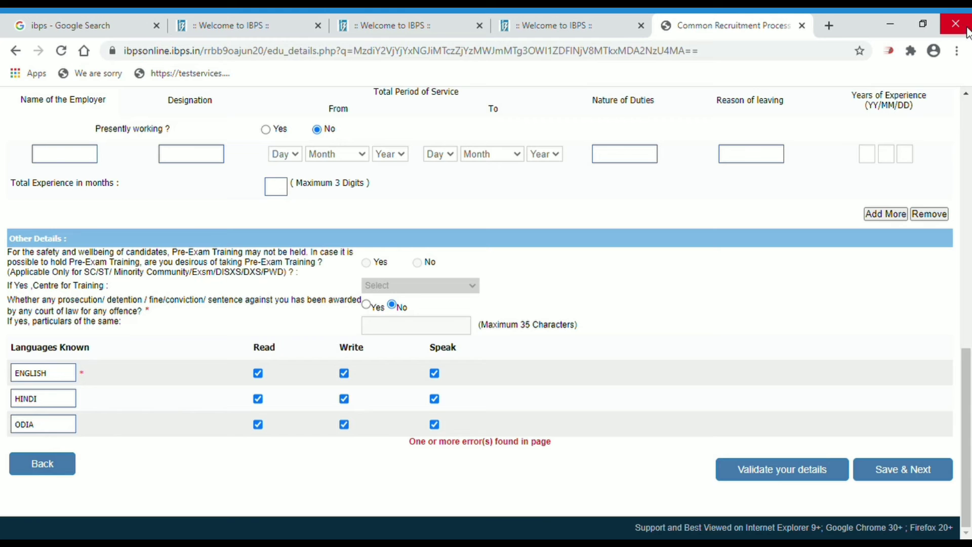
pyautogui.scroll(3, 966, 101)
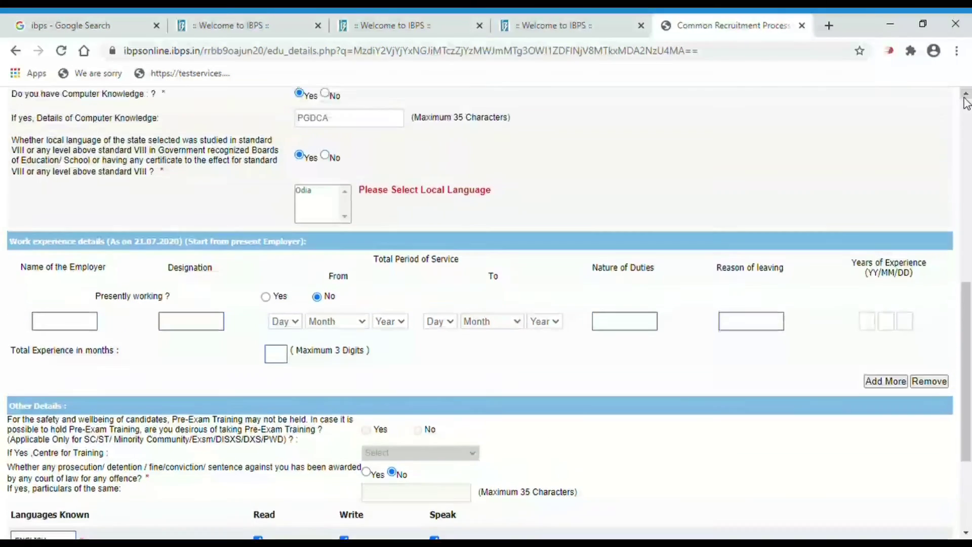
pyautogui.scroll(2, 967, 102)
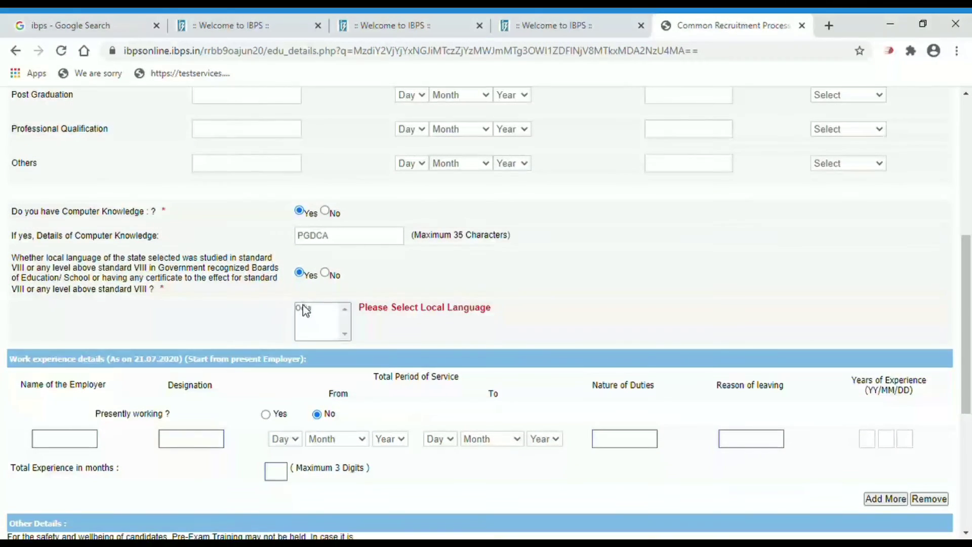
pyautogui.click(305, 309)
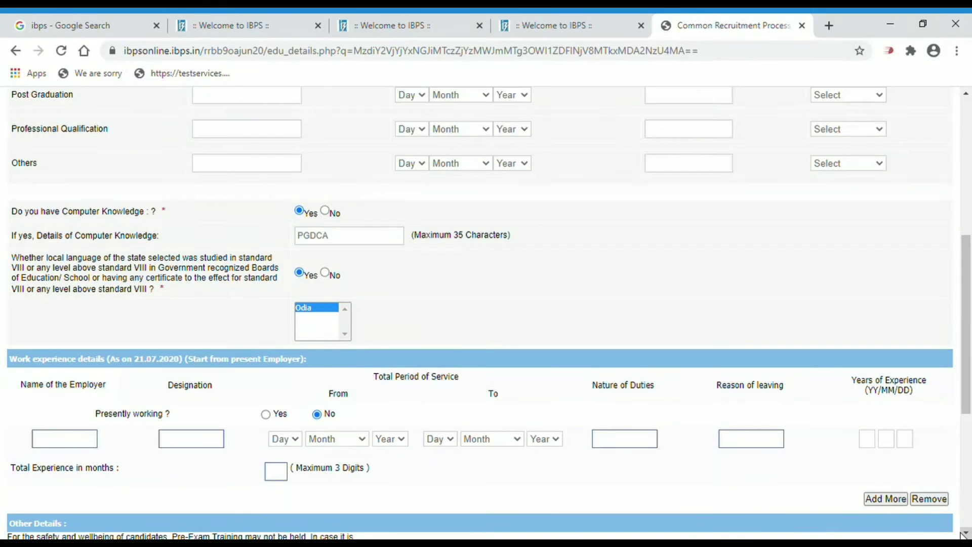
# Validate the qualification page successfully and save it
pyautogui.scroll(-5, 964, 534)
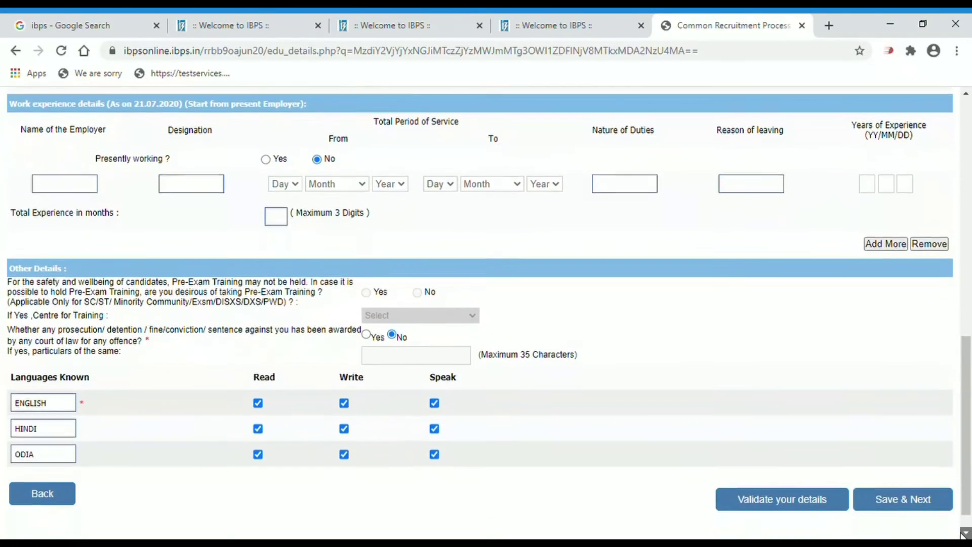
pyautogui.scroll(-1, 964, 535)
pyautogui.click(797, 483)
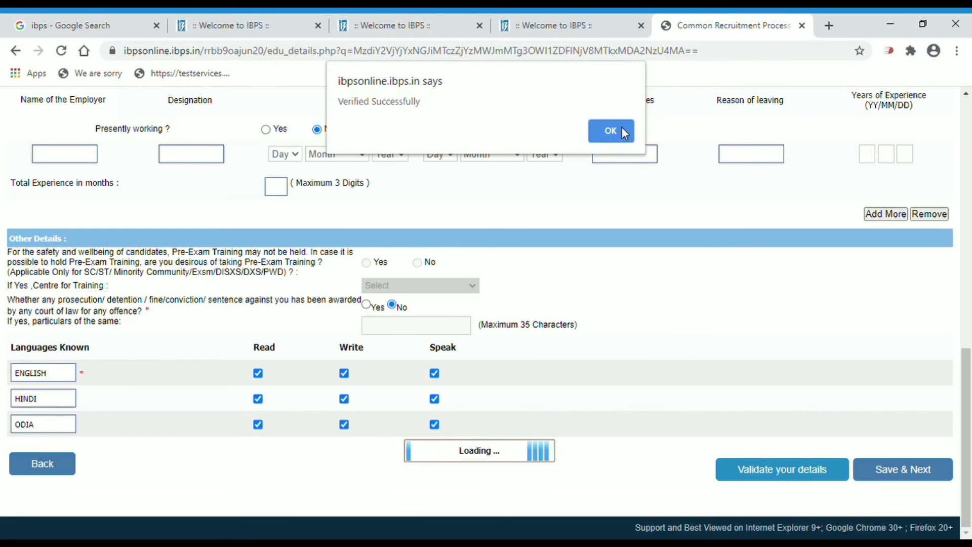
pyautogui.click(620, 129)
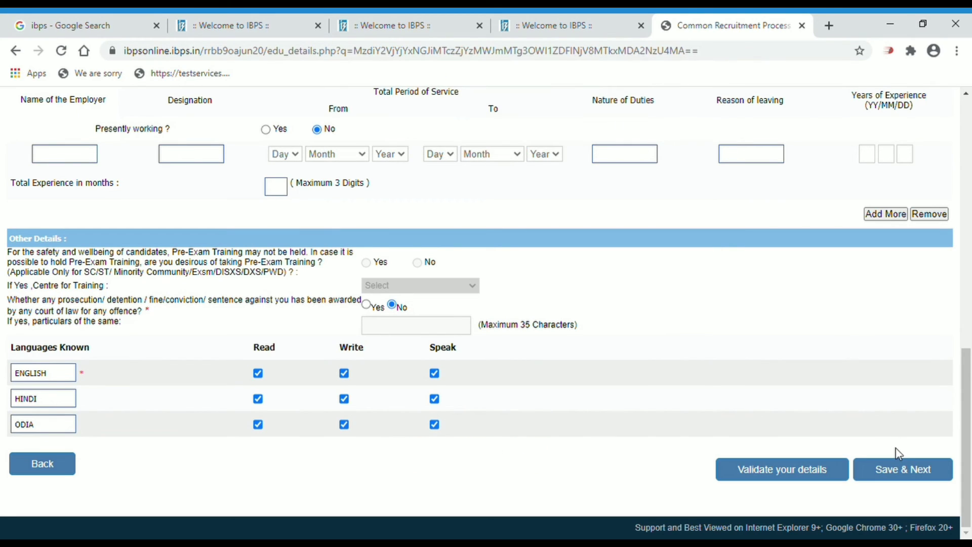
pyautogui.click(910, 477)
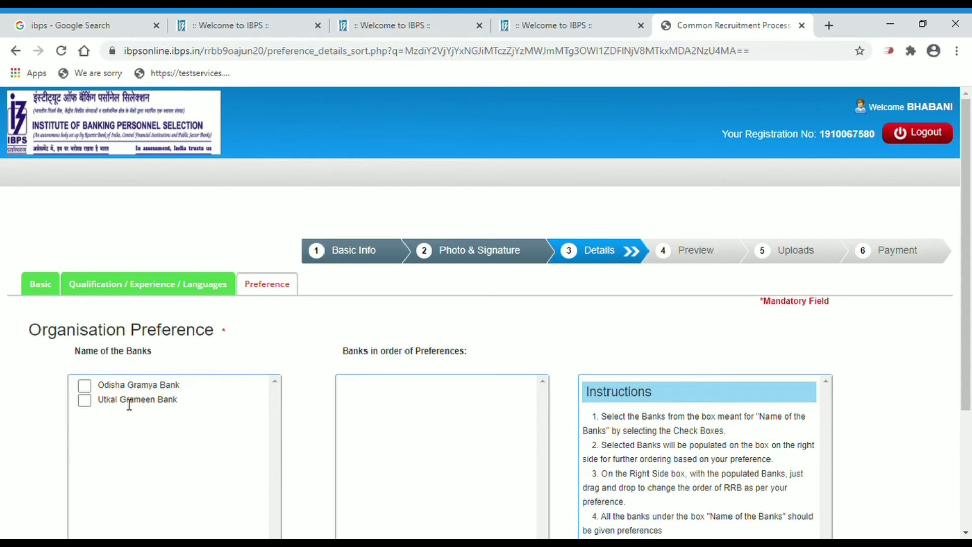
# Add Odisha Gramya Bank and Utkal Grameen Bank to the preference order, verify, and save
pyautogui.click(87, 394)
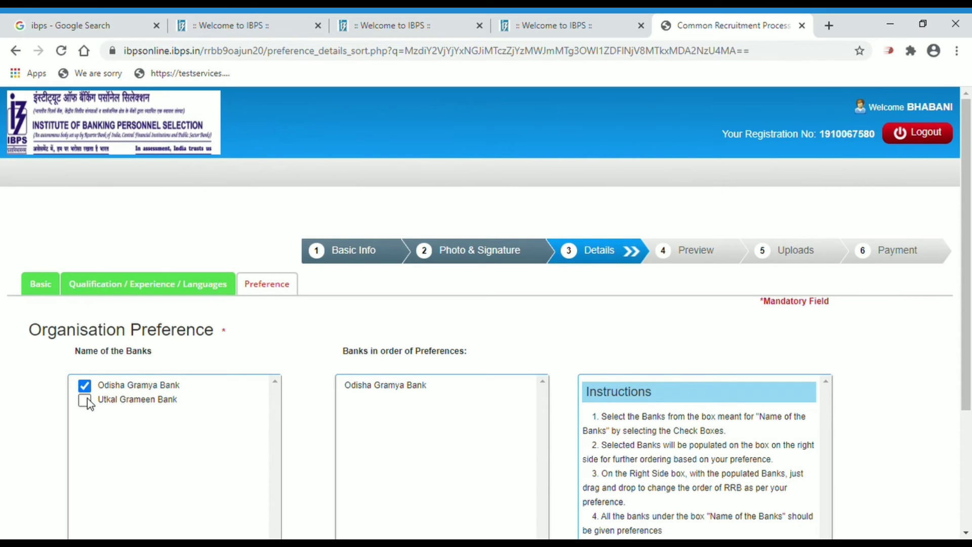
pyautogui.click(85, 401)
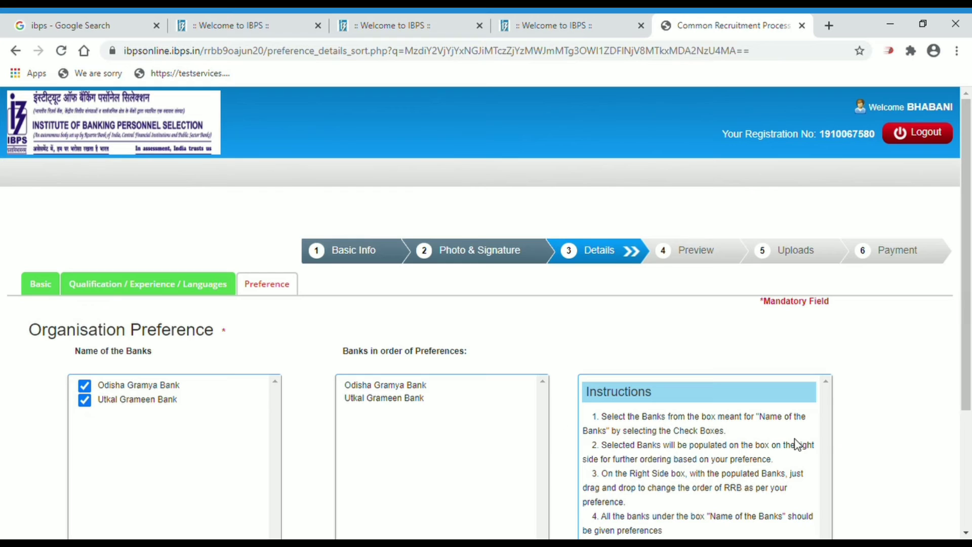
pyautogui.scroll(-4, 967, 532)
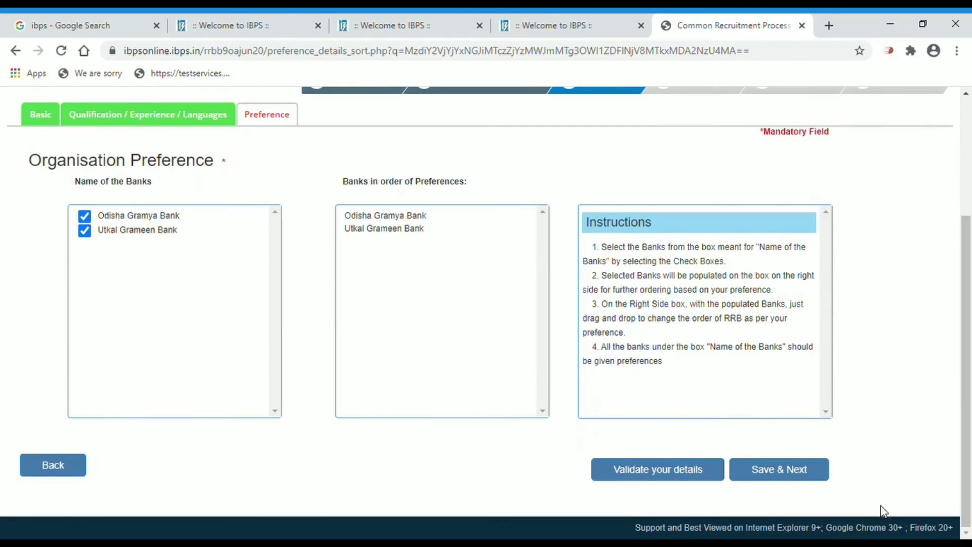
pyautogui.click(678, 481)
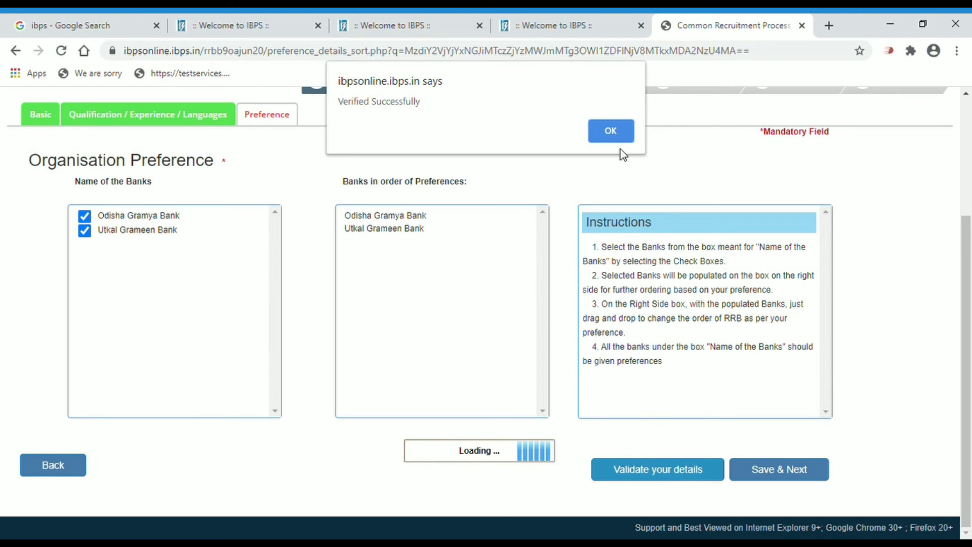
pyautogui.click(612, 133)
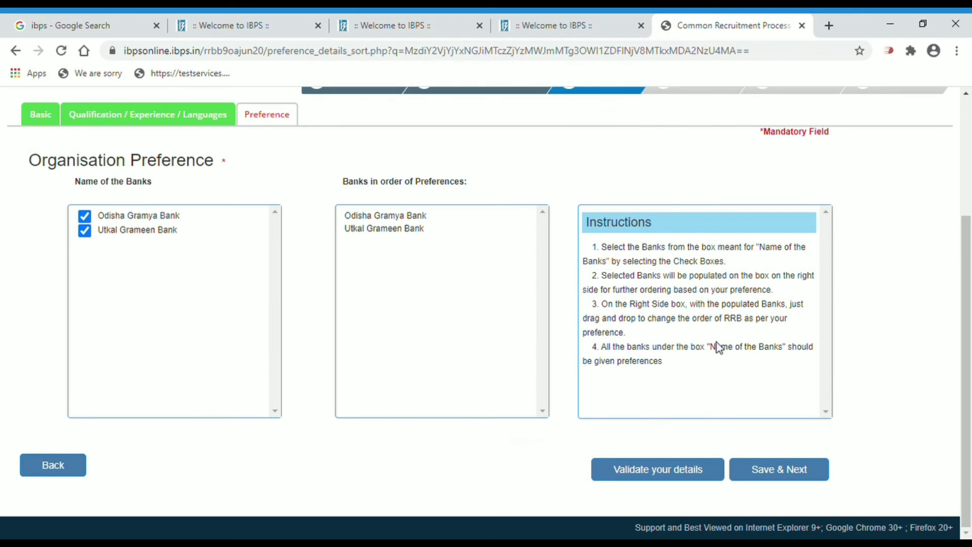
pyautogui.click(779, 471)
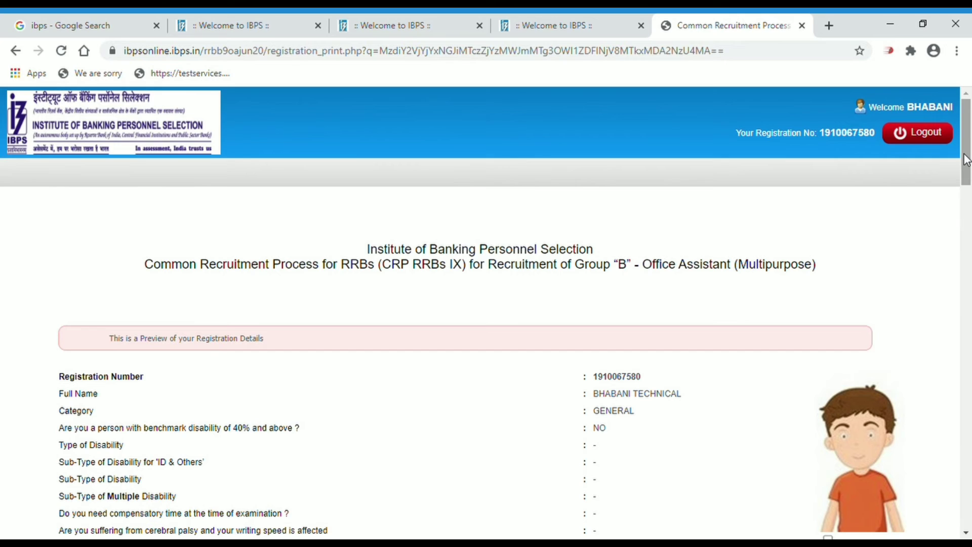
# Confirm the photo and signature, accept the declaration, and finally submit the application
pyautogui.moveTo(966, 158); pyautogui.dragTo(966, 198)
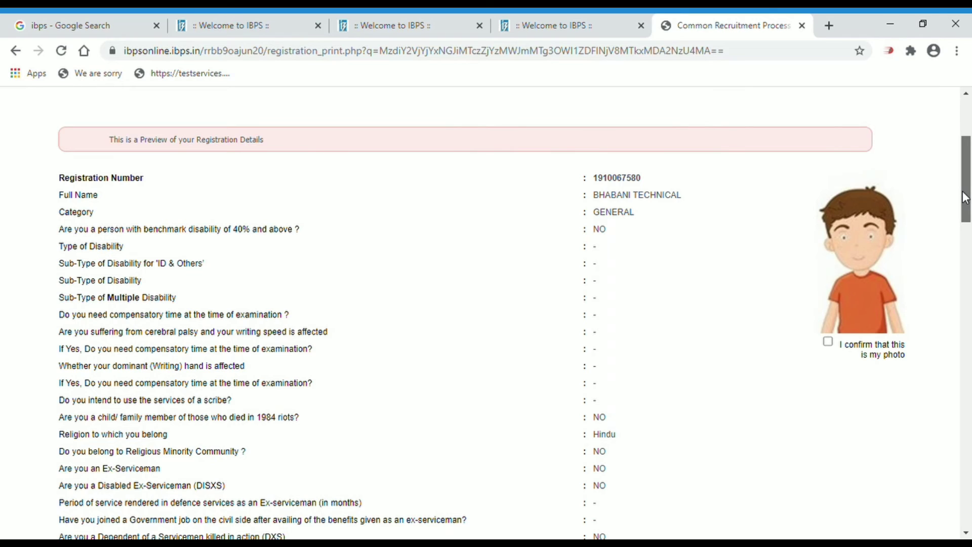
pyautogui.moveTo(967, 198); pyautogui.dragTo(967, 218)
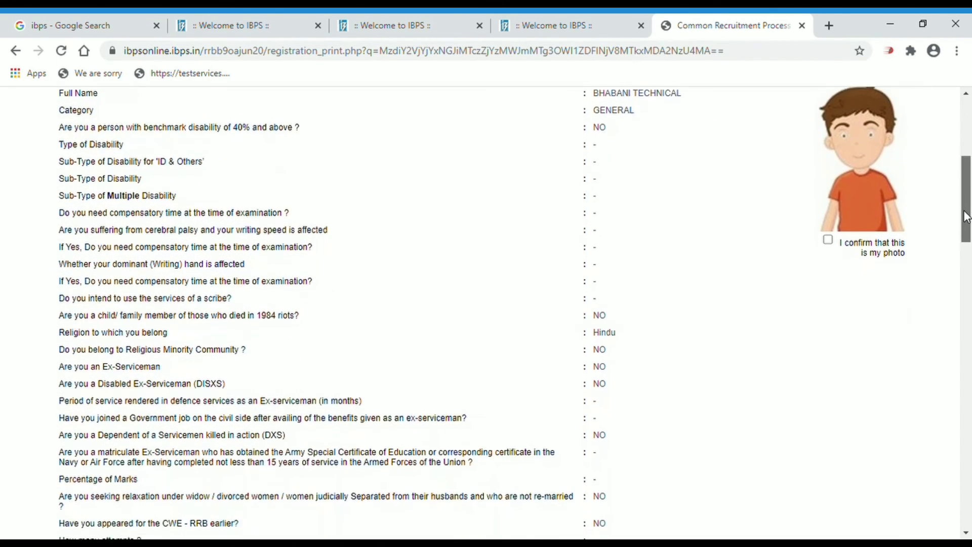
pyautogui.click(829, 238)
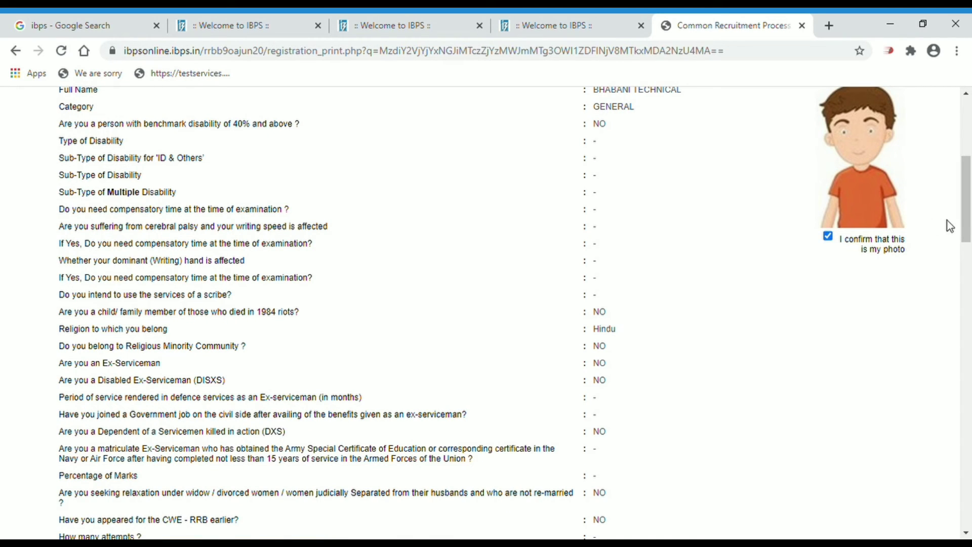
pyautogui.moveTo(967, 226); pyautogui.dragTo(969, 510)
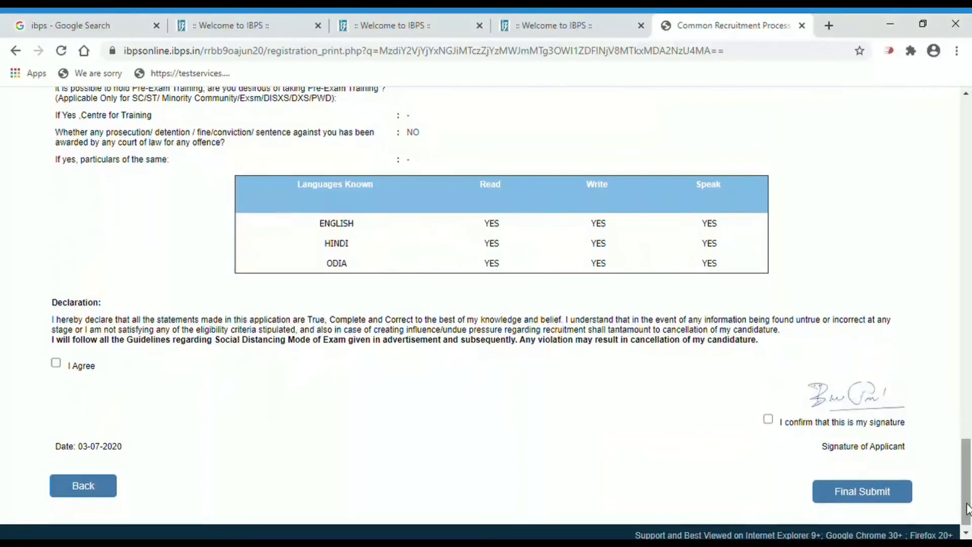
pyautogui.click(54, 365)
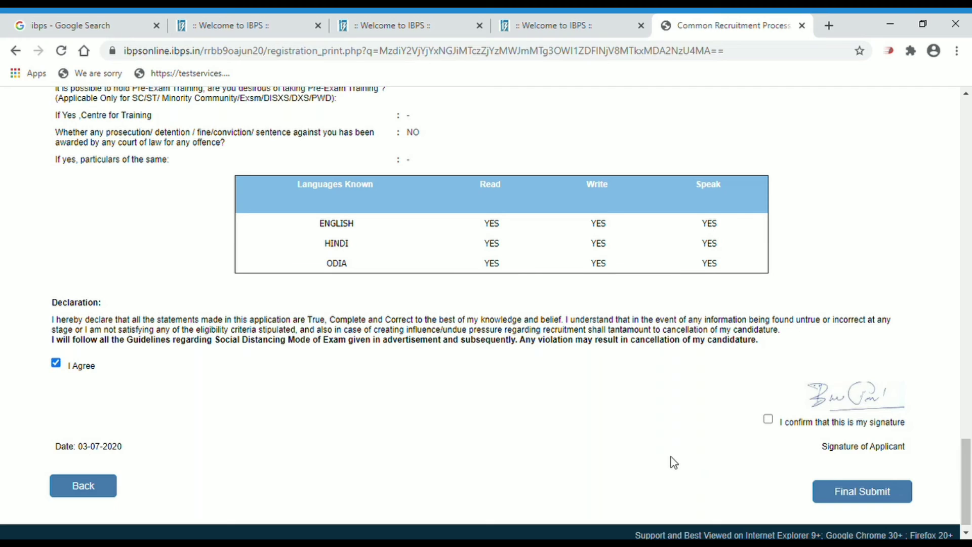
pyautogui.click(769, 419)
pyautogui.click(855, 494)
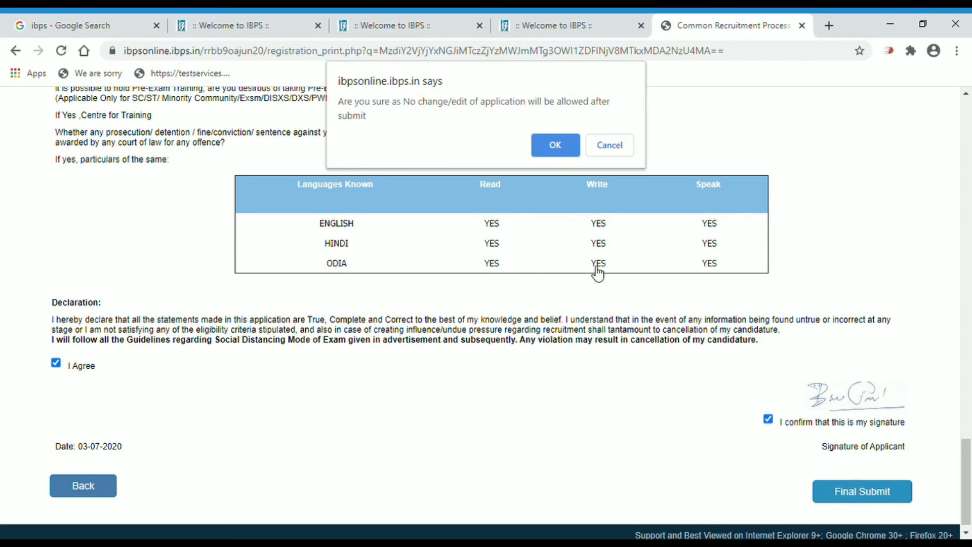
pyautogui.click(554, 147)
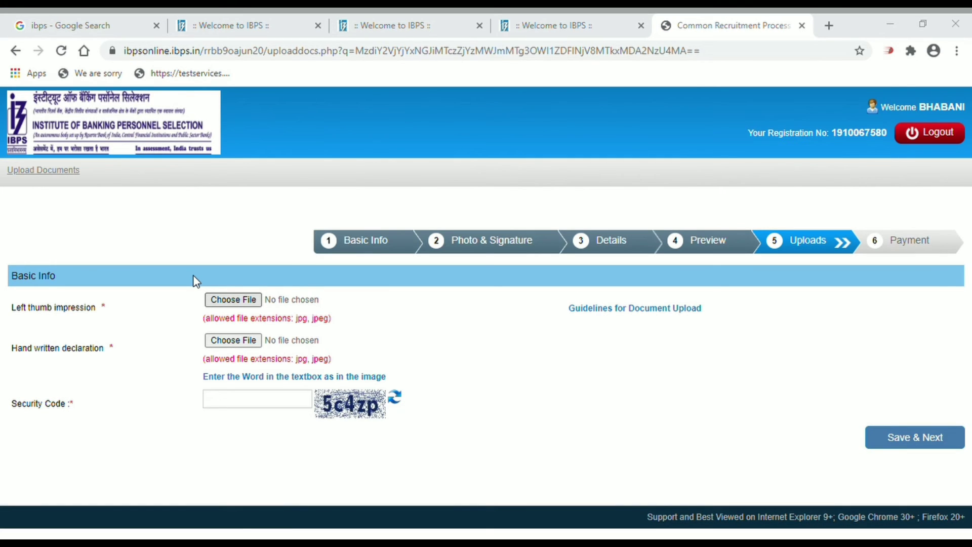
# Attach photo.jpg as the left thumb impression and DLC.jpeg as the handwritten declaration, accepting each preview
pyautogui.click(352, 331)
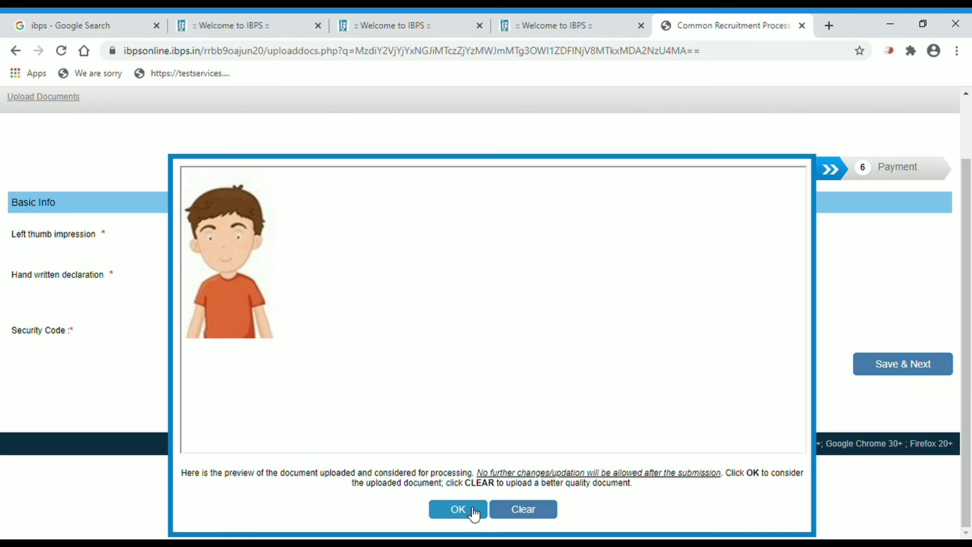
pyautogui.click(474, 515)
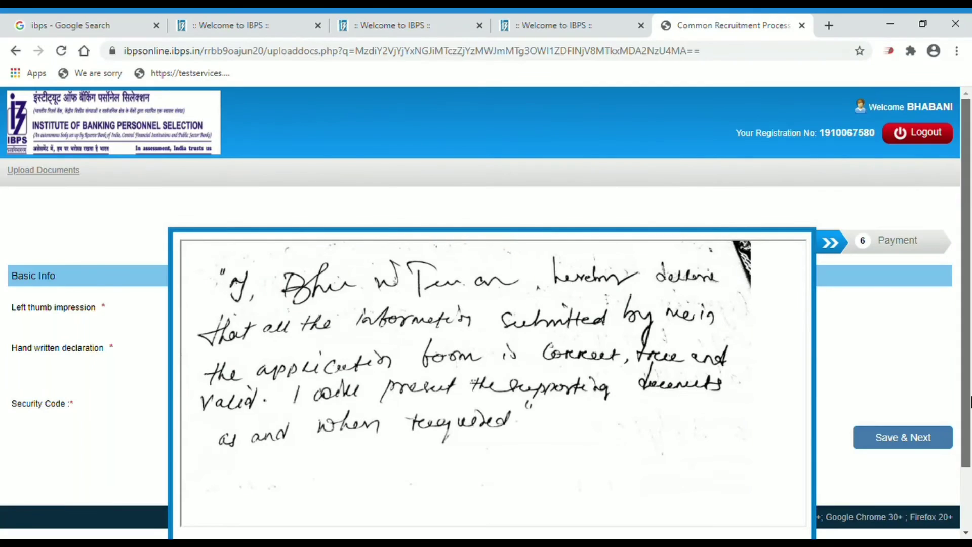
pyautogui.scroll(-2, 971, 402)
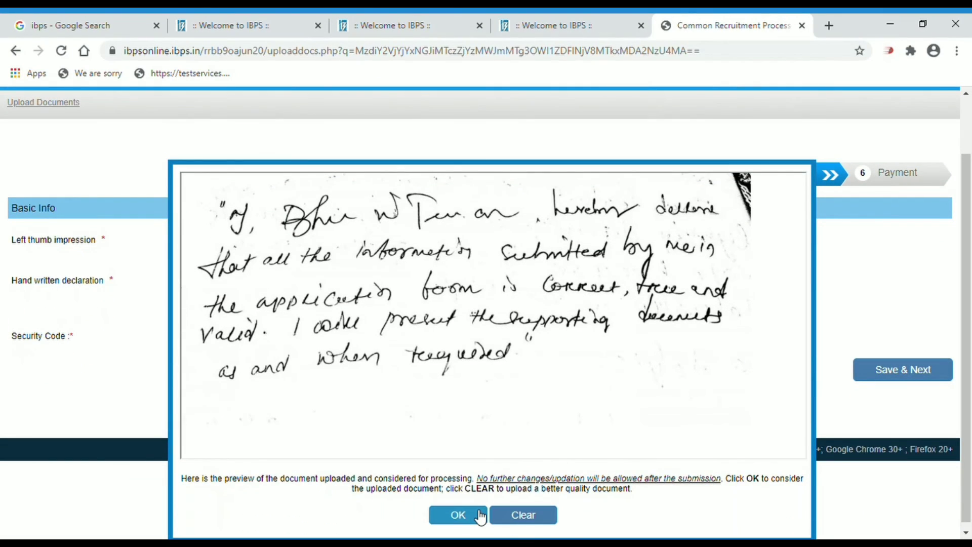
pyautogui.click(480, 517)
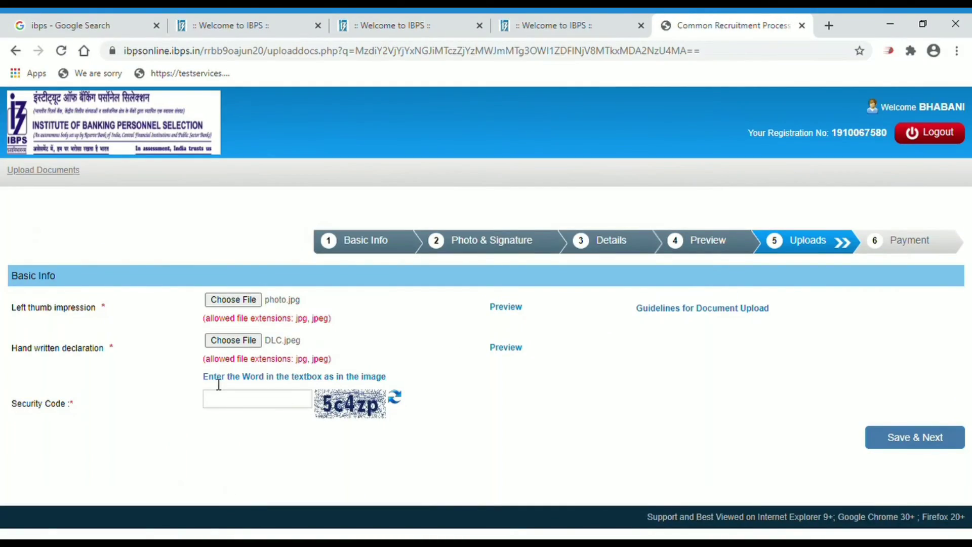
# Enter the security code, check the declaration in the advertisement PDF, then save and confirm the uploads
pyautogui.click(236, 404)
pyautogui.write('5c4zp')
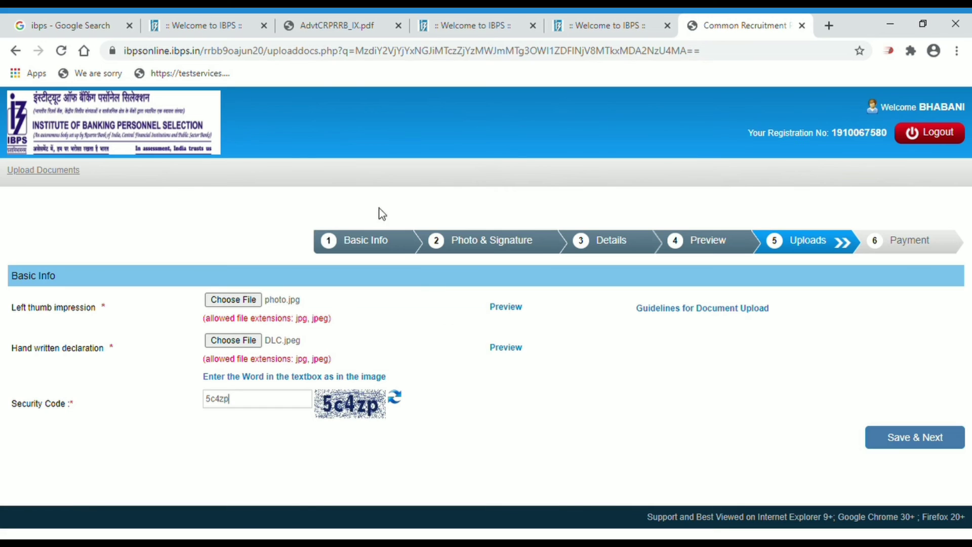
pyautogui.click(325, 25)
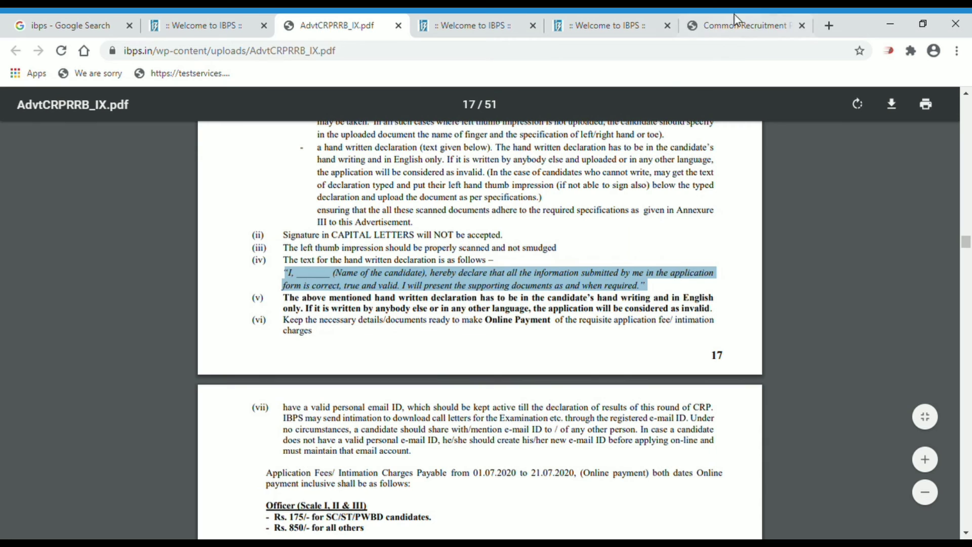
pyautogui.click(748, 15)
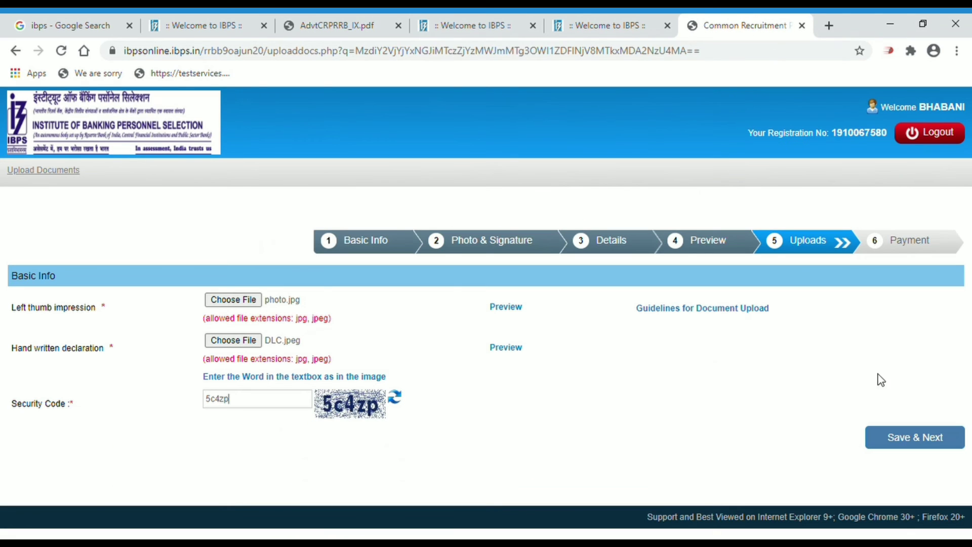
pyautogui.click(914, 439)
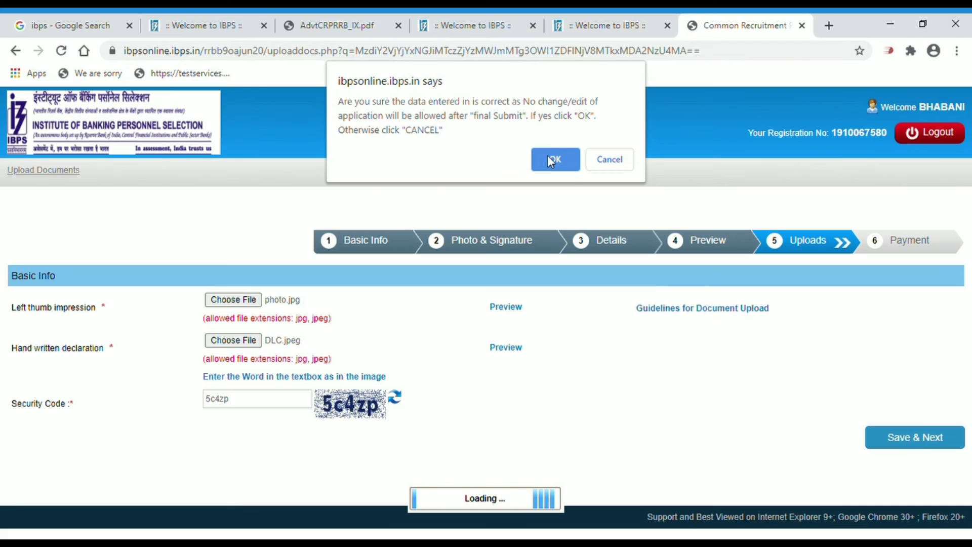
pyautogui.click(555, 159)
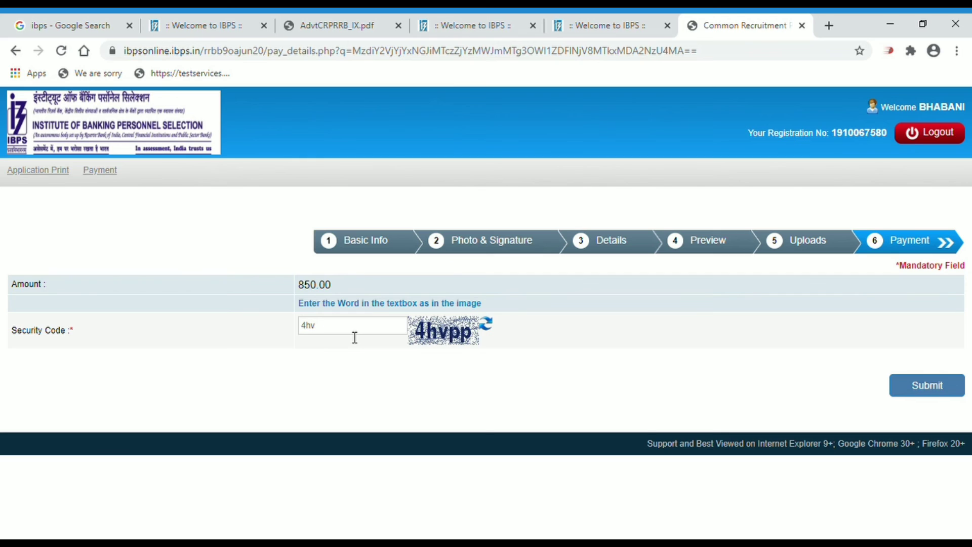
# Enter the security code and submit the payment step, confirming to continue to BillDesk
pyautogui.write('pp')
pyautogui.click(910, 396)
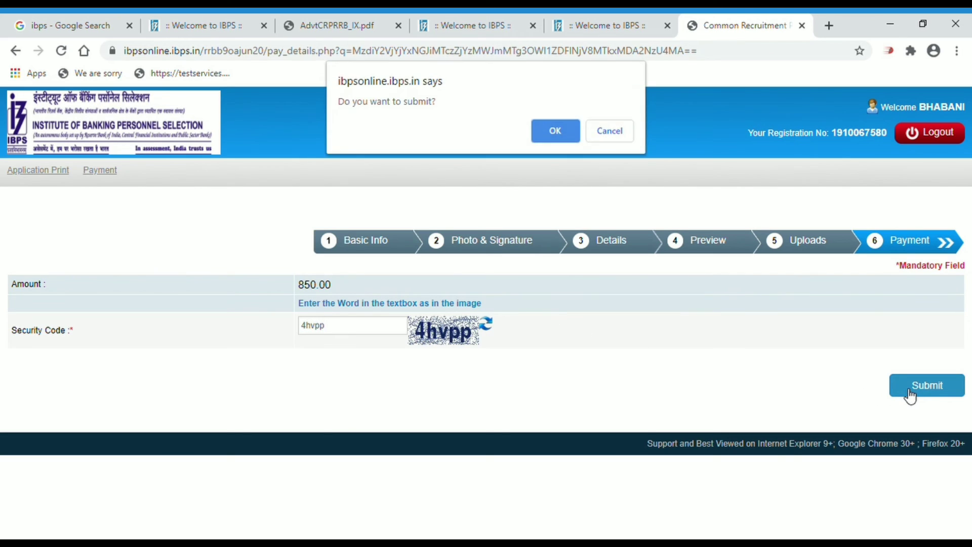
pyautogui.click(559, 132)
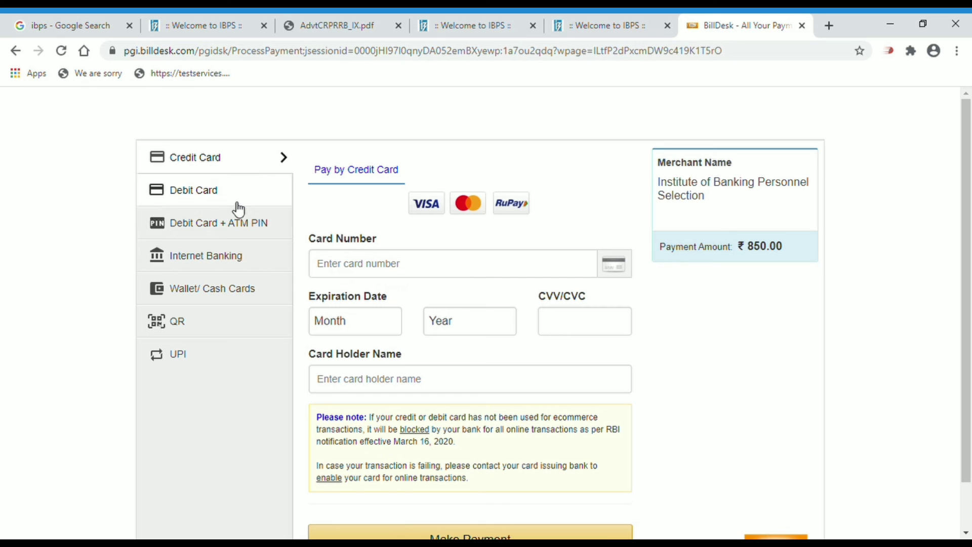
# Look over the Credit Card and Debit Card payment options on BillDesk
pyautogui.click(411, 271)
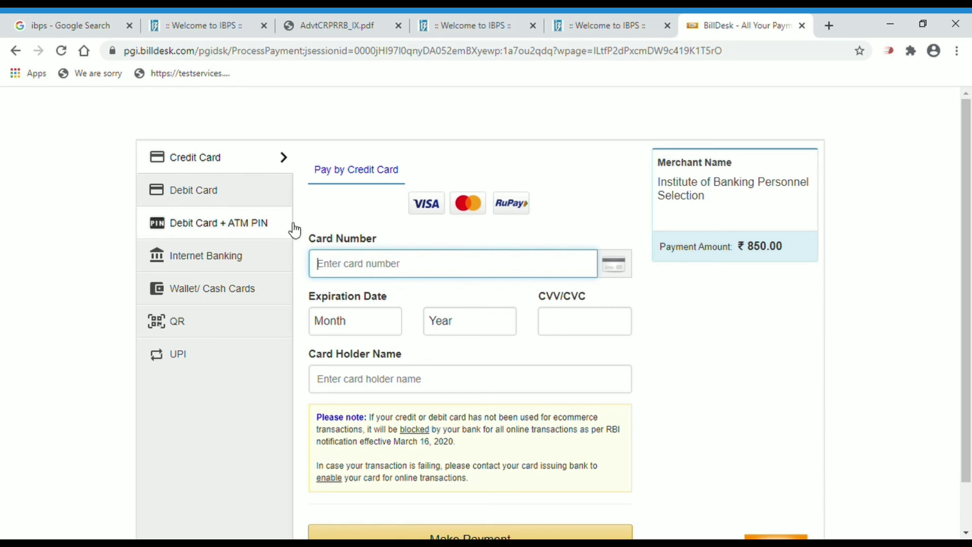
pyautogui.click(246, 206)
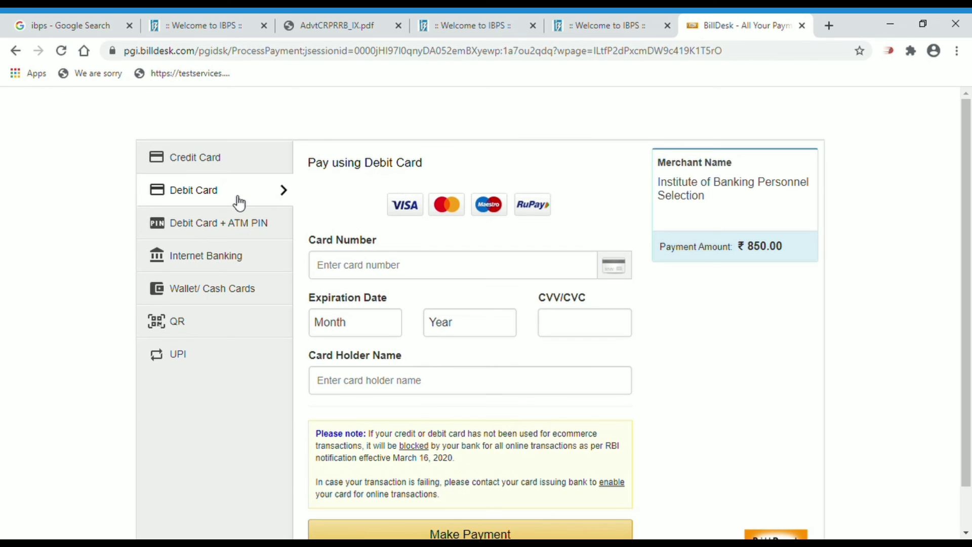
pyautogui.click(364, 264)
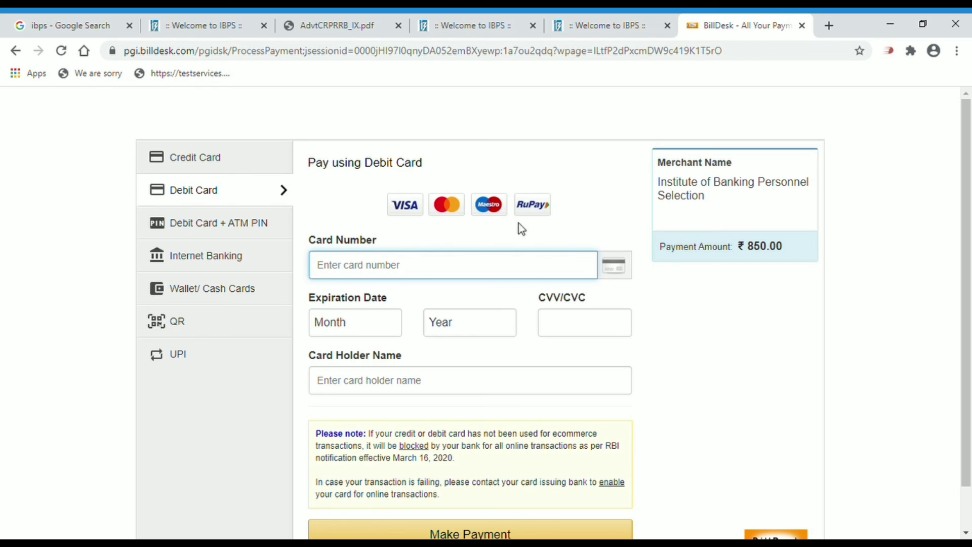
# Check Internet Banking's bank list and the QR option, then choose UPI (BHIM UPI)
pyautogui.click(234, 259)
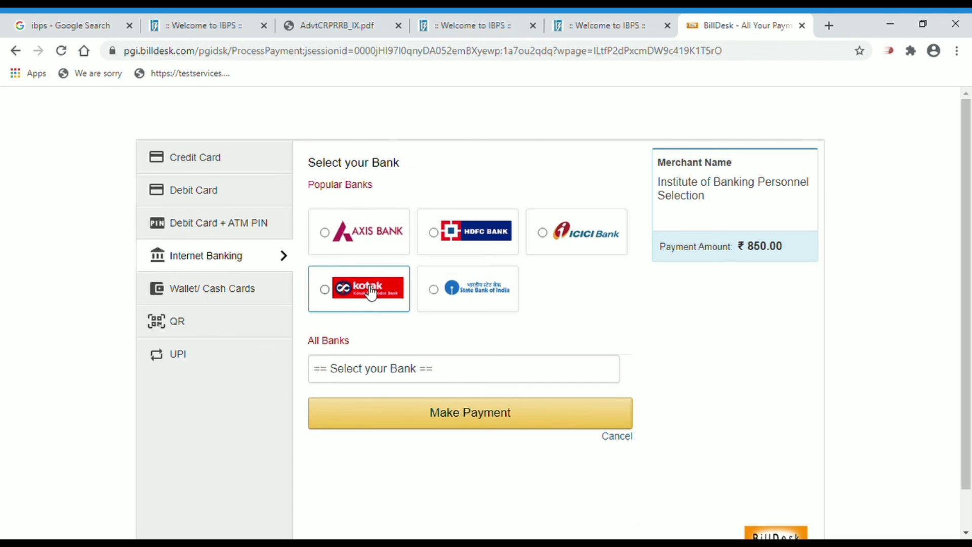
pyautogui.click(400, 369)
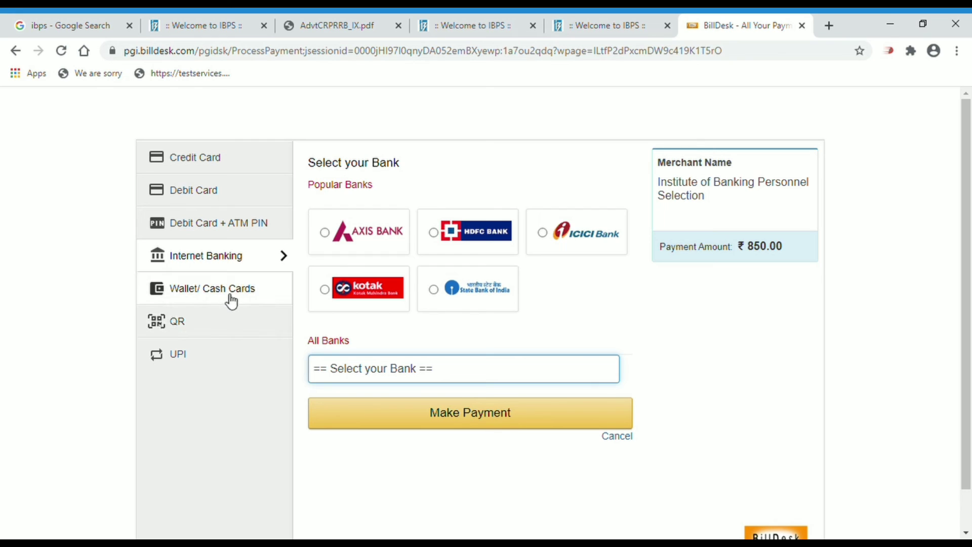
pyautogui.click(212, 328)
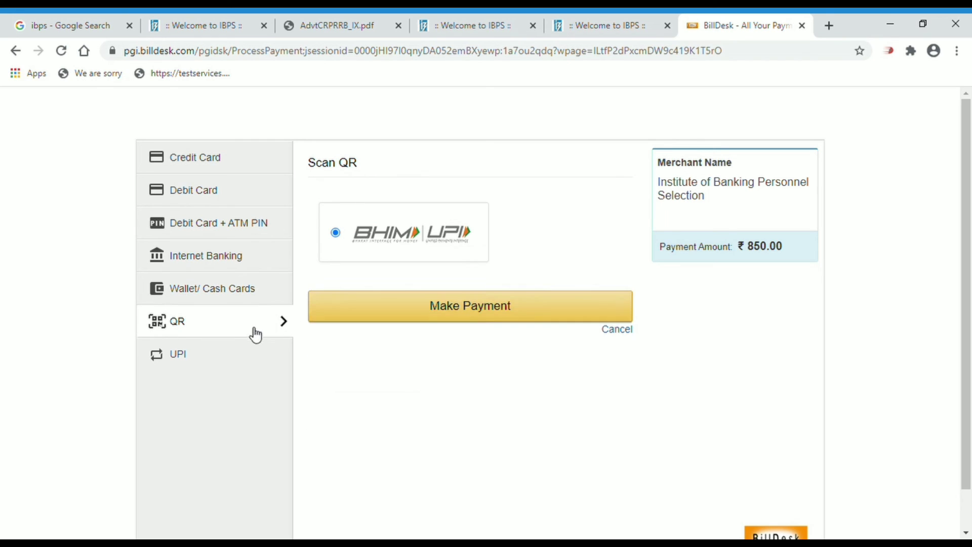
pyautogui.click(220, 360)
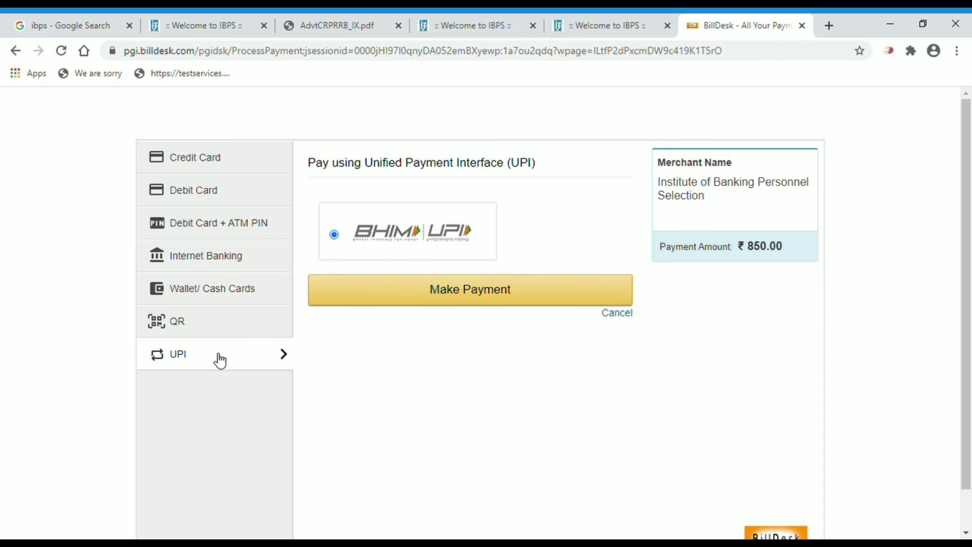